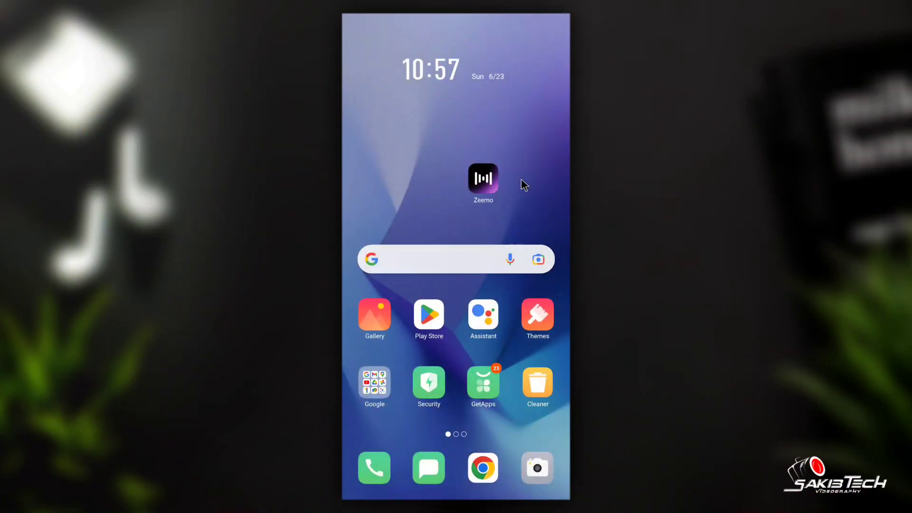
Step: View Zeemo's Play Store listing, then launch Zeemo from the home screen
{"action": "left_click", "coordinate": [425, 321]}
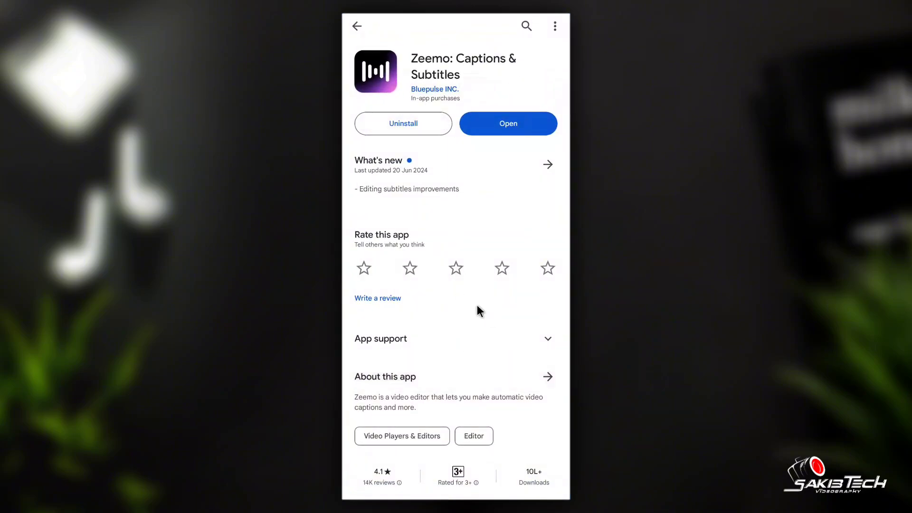
{"action": "middle_click", "coordinate": [463, 464]}
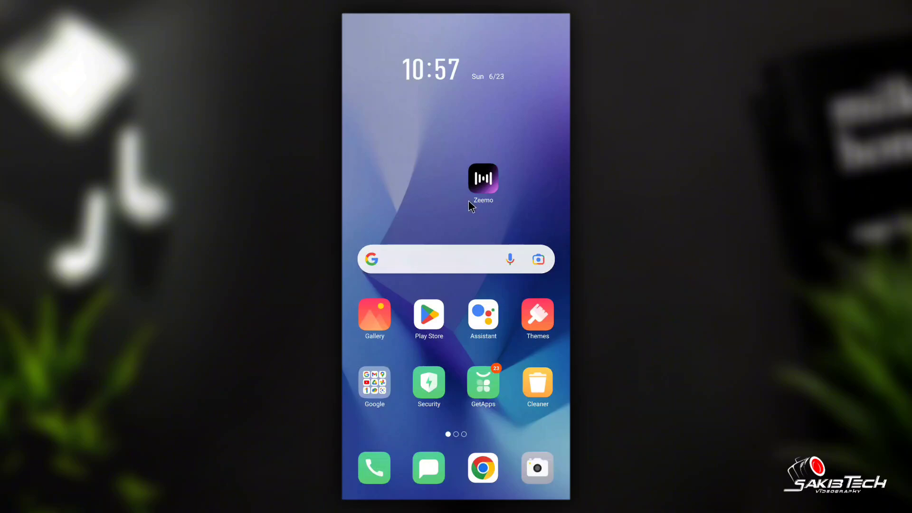
{"action": "left_click", "coordinate": [477, 185]}
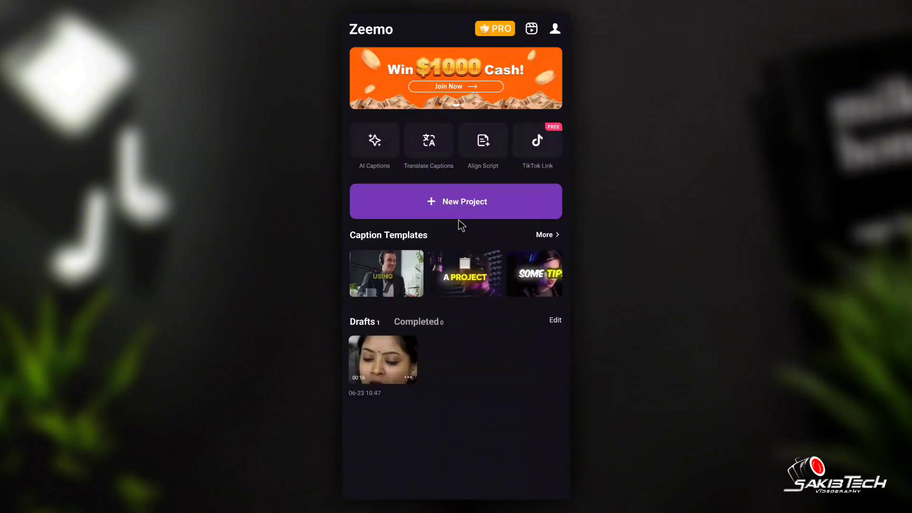
Step: Share today's 0:15 talking-head video from Gallery into a new Zeemo project
{"action": "left_click", "coordinate": [473, 211]}
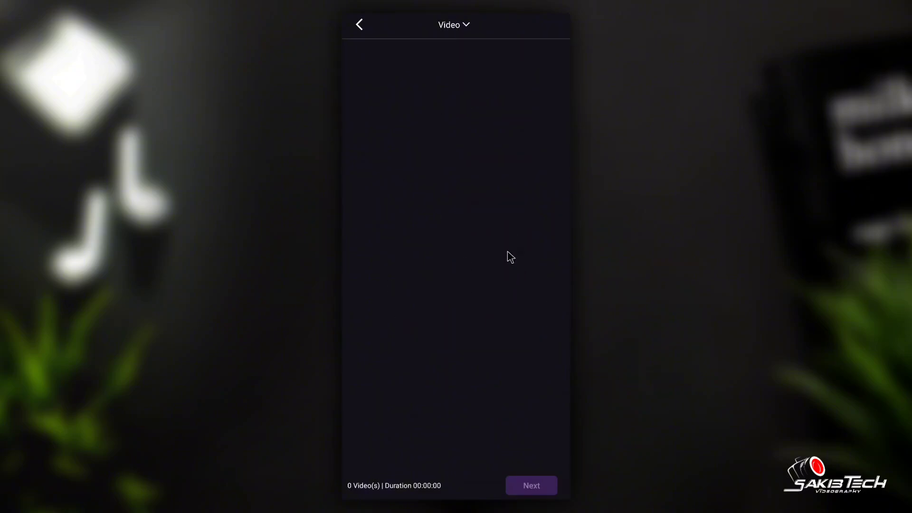
{"action": "left_click_drag", "start_coordinate": [428, 497], "coordinate": [415, 329]}
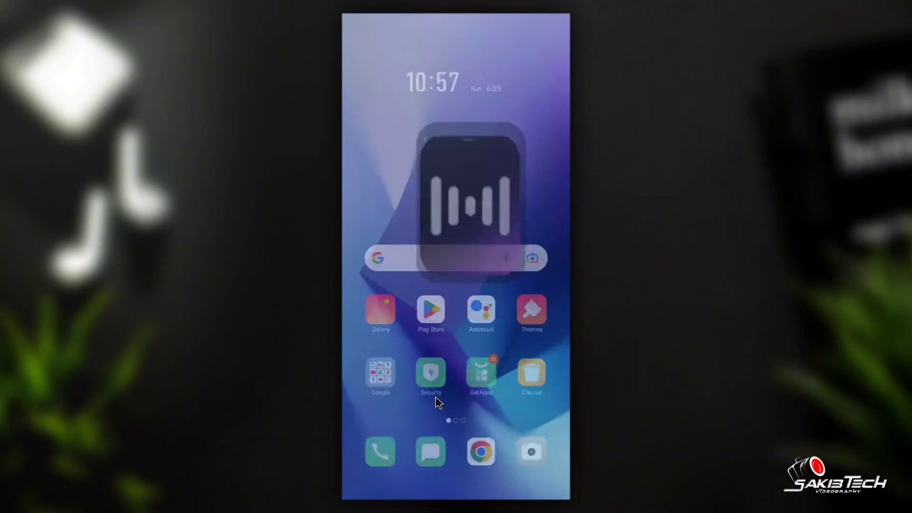
{"action": "left_click", "coordinate": [378, 321]}
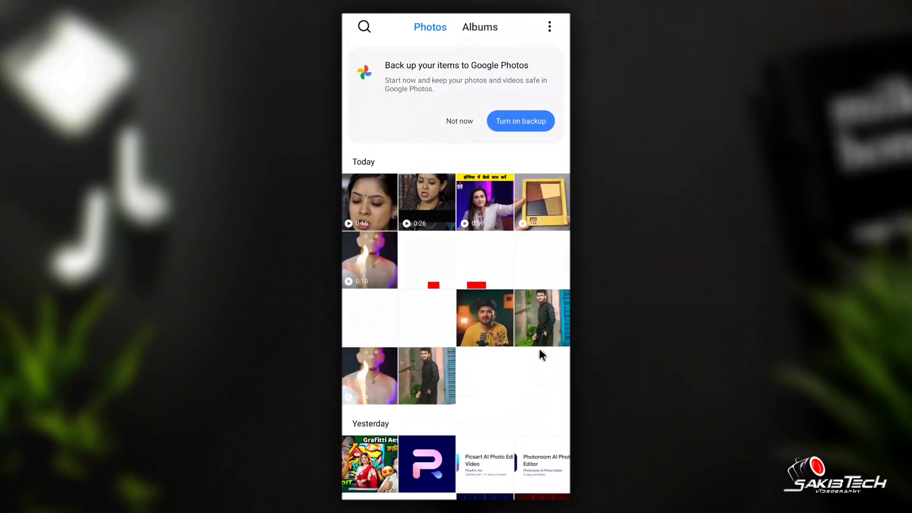
{"action": "left_click", "coordinate": [375, 219]}
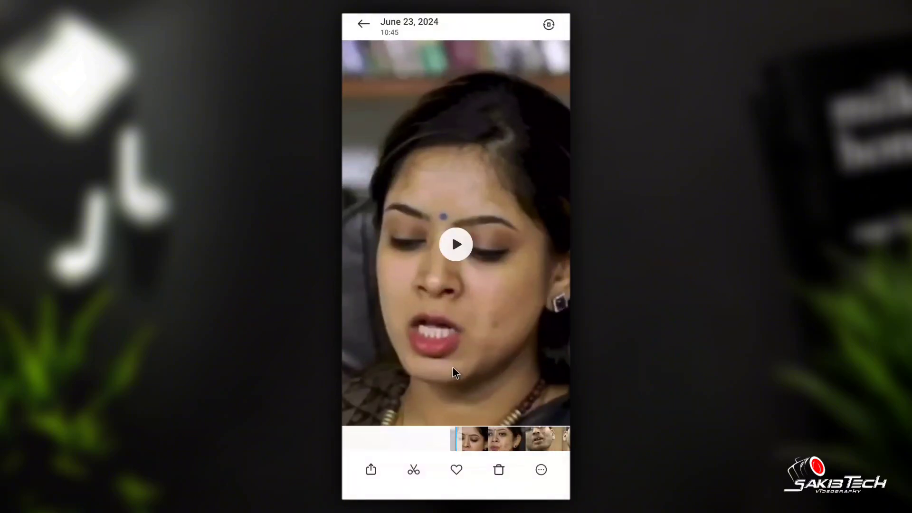
{"action": "left_click", "coordinate": [371, 470]}
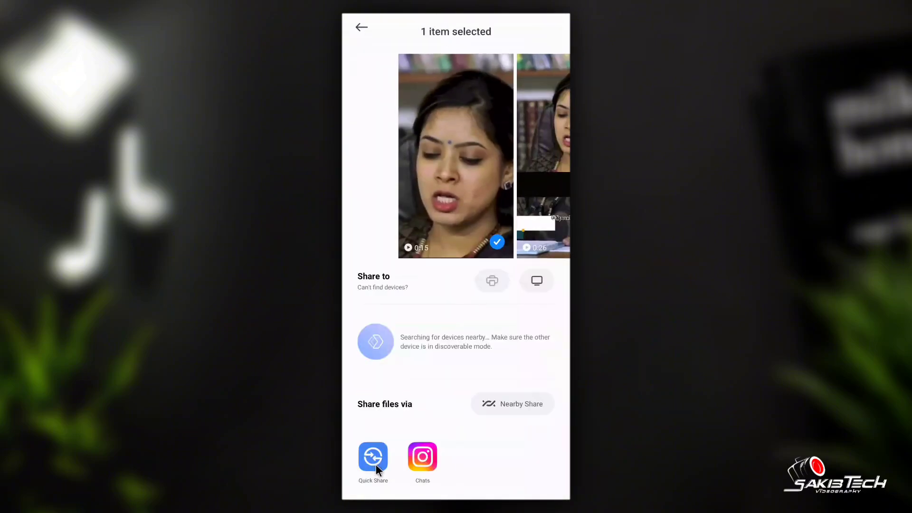
{"action": "left_click_drag", "start_coordinate": [521, 476], "coordinate": [404, 471]}
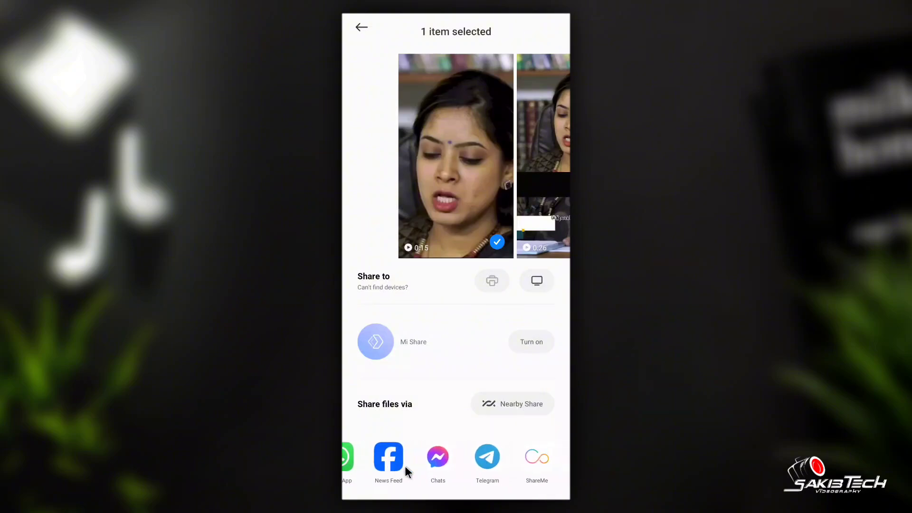
{"action": "left_click_drag", "start_coordinate": [531, 463], "coordinate": [407, 472]}
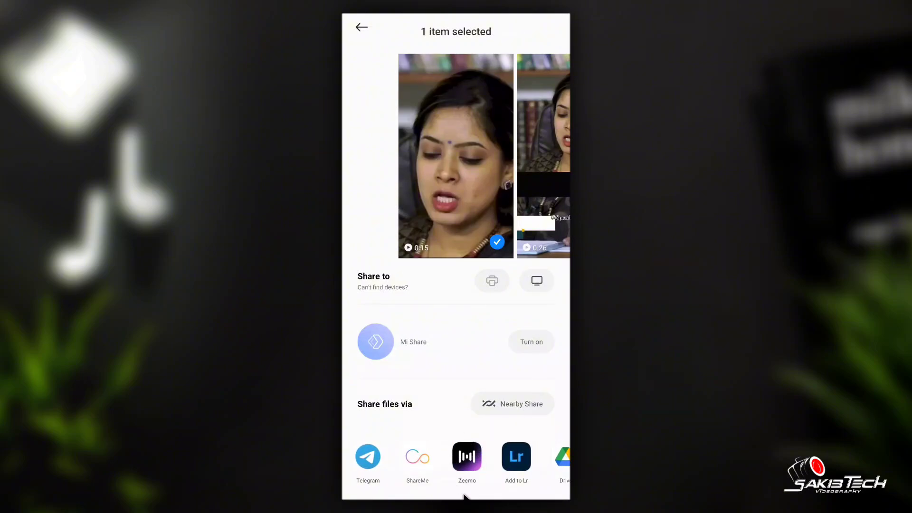
{"action": "left_click", "coordinate": [472, 458]}
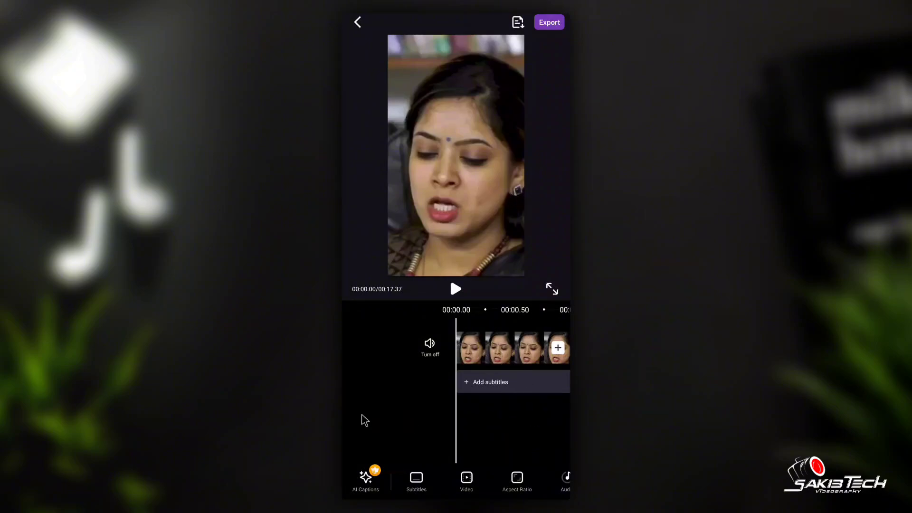
Step: Delete the Zeemo end-card clip so the video runs 00:15.37
{"action": "left_click_drag", "start_coordinate": [505, 414], "coordinate": [512, 355]}
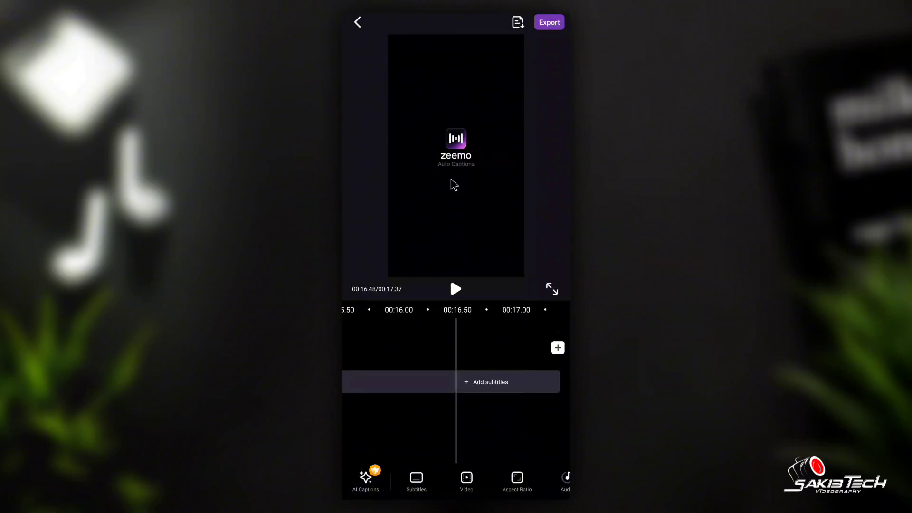
{"action": "left_click", "coordinate": [416, 355]}
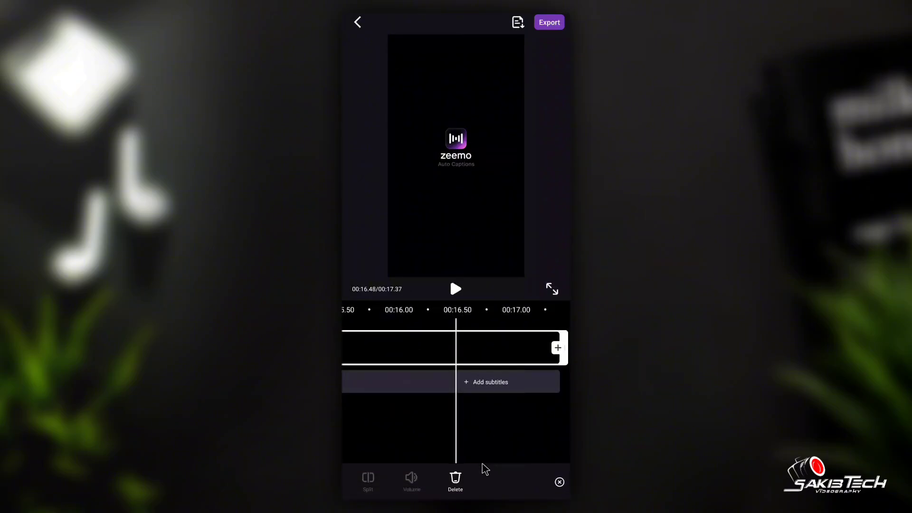
{"action": "left_click", "coordinate": [455, 479]}
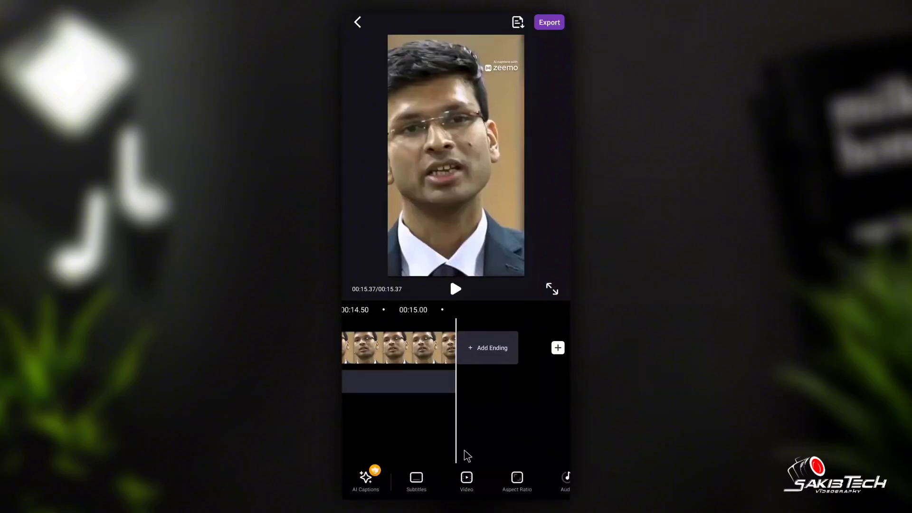
{"action": "left_click_drag", "start_coordinate": [387, 407], "coordinate": [556, 408]}
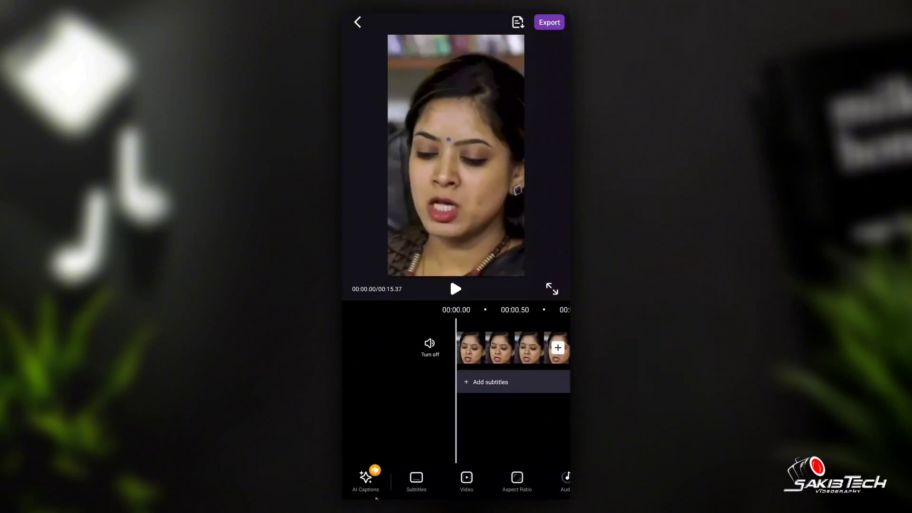
{"action": "left_click", "coordinate": [376, 472]}
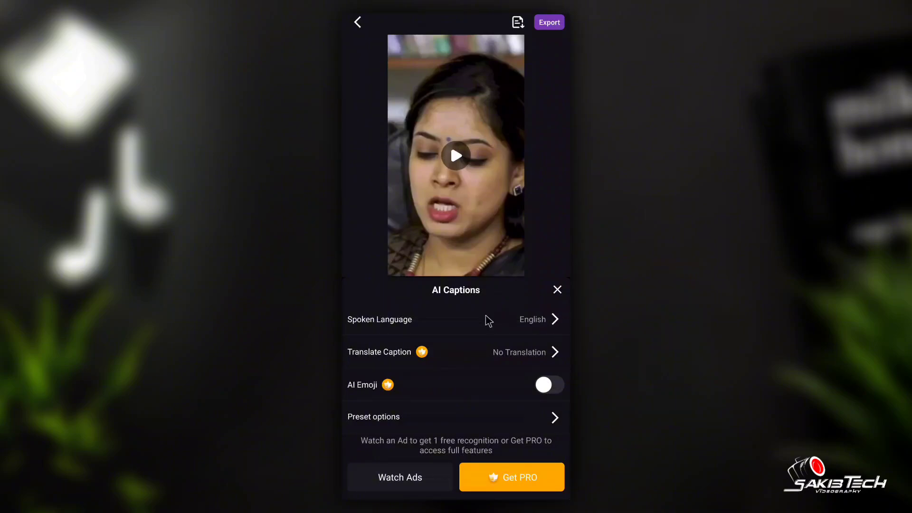
Step: Keep English (English) as the spoken language for AI captions
{"action": "left_click", "coordinate": [539, 321]}
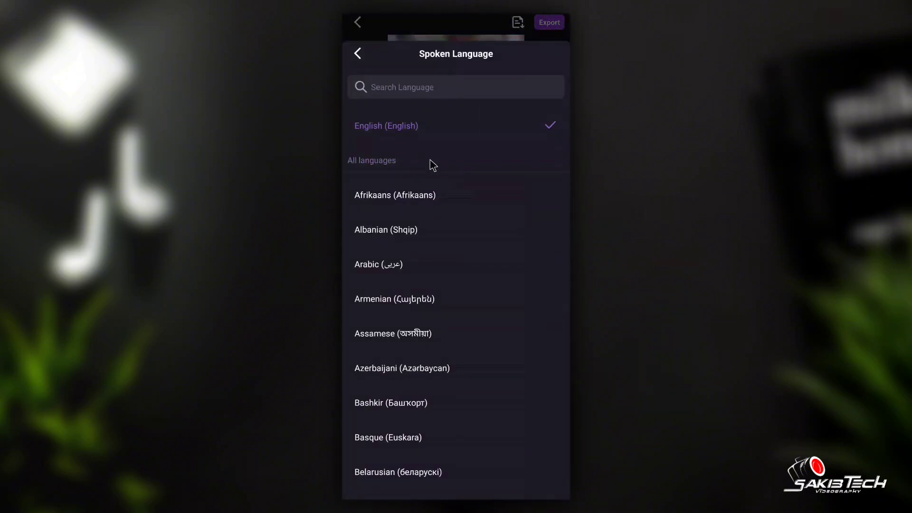
{"action": "scroll", "coordinate": [484, 365], "scroll_direction": "down", "scroll_amount": 5}
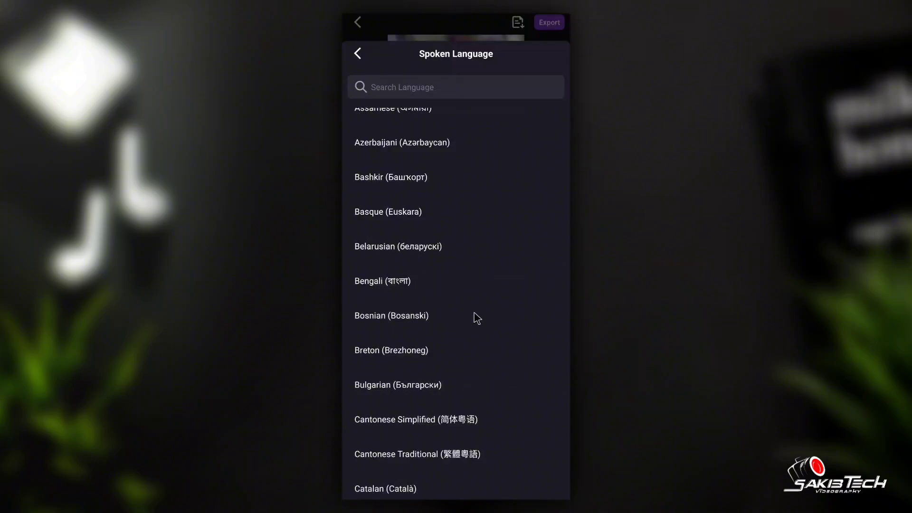
{"action": "scroll", "coordinate": [520, 389], "scroll_direction": "up", "scroll_amount": 5}
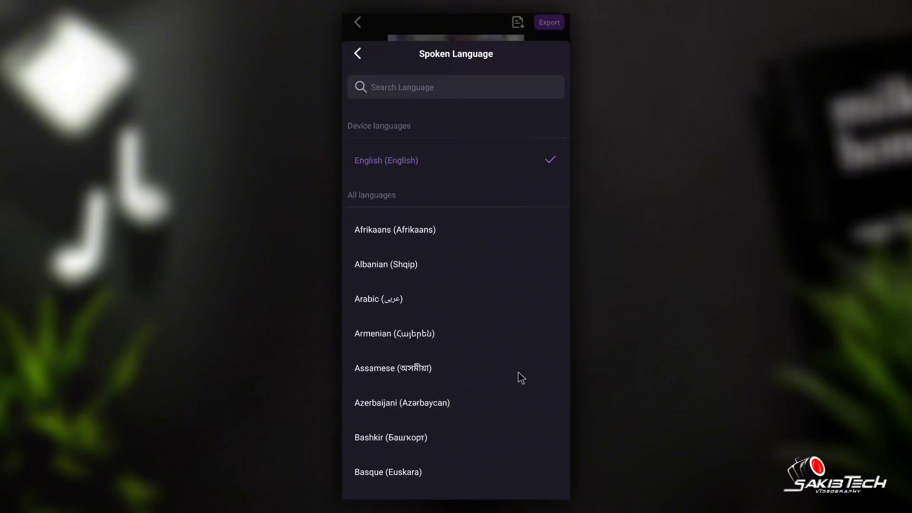
{"action": "left_click", "coordinate": [395, 164]}
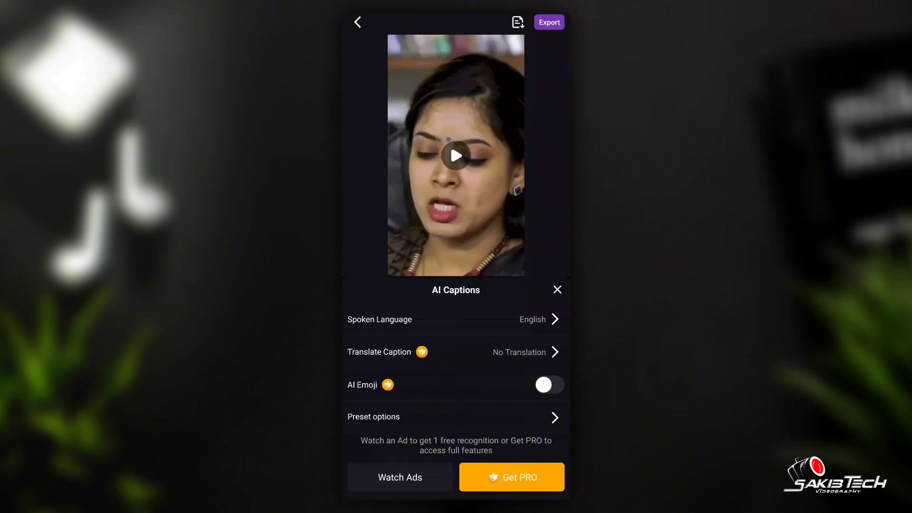
Step: Unlock a free recognition with a rewarded ad and run English caption recognition
{"action": "left_click", "coordinate": [410, 486]}
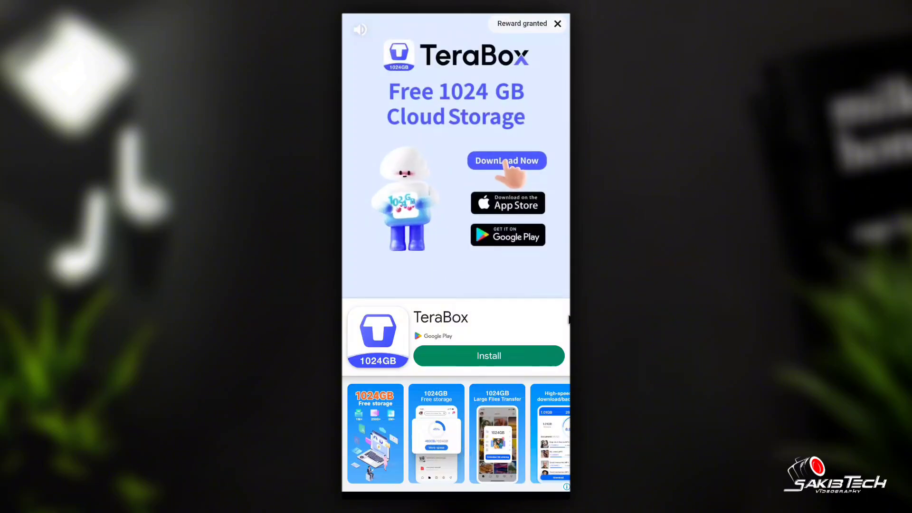
{"action": "left_click", "coordinate": [558, 24]}
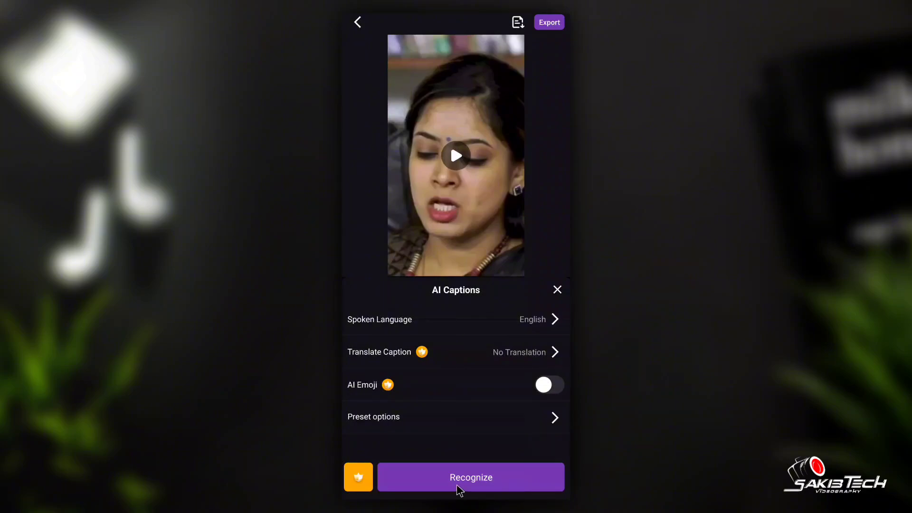
{"action": "left_click", "coordinate": [498, 484]}
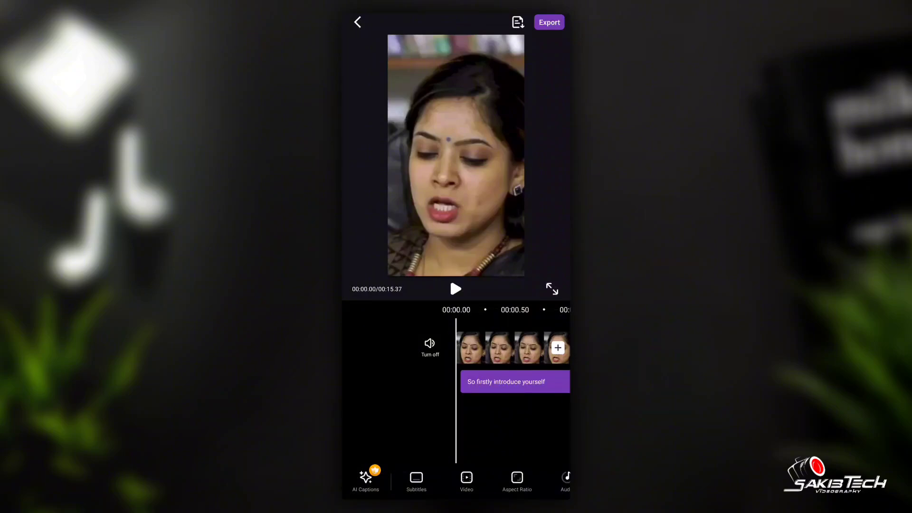
{"action": "mouse_move", "coordinate": [514, 422]}
{"action": "left_mouse_down"}
{"action": "mouse_move", "coordinate": [448, 423]}
{"action": "mouse_move", "coordinate": [523, 426]}
{"action": "mouse_move", "coordinate": [527, 417]}
{"action": "left_mouse_up"}
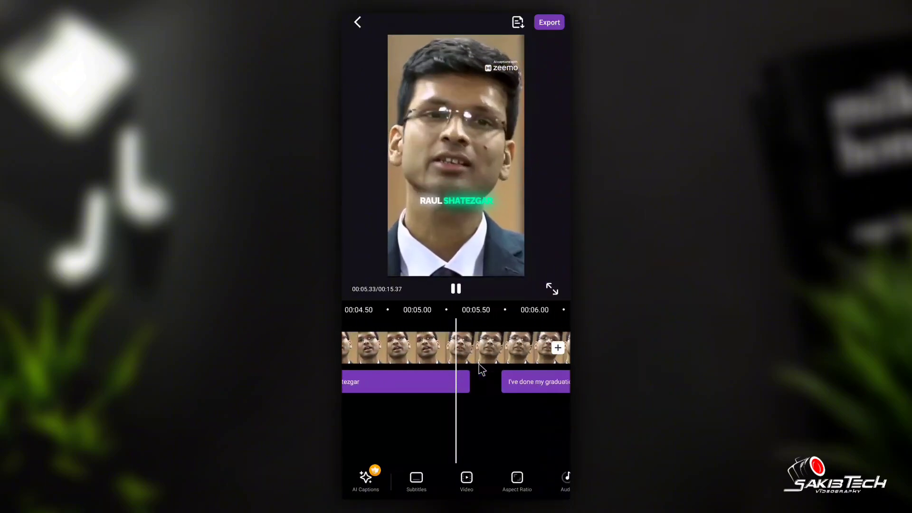
{"action": "left_click", "coordinate": [456, 289]}
{"action": "left_click_drag", "start_coordinate": [438, 408], "coordinate": [461, 414]}
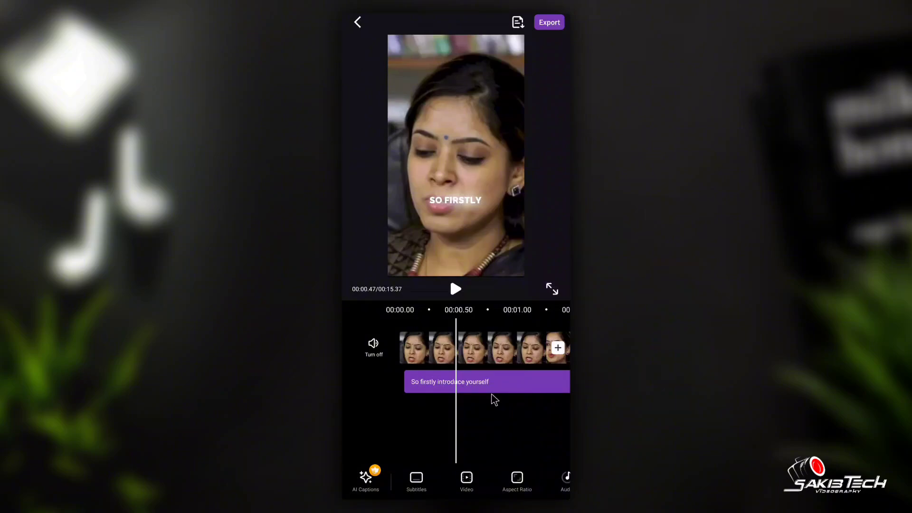
Step: Drag the 'So firstly introduce yourself' caption down below the speaker's face
{"action": "left_click", "coordinate": [481, 383]}
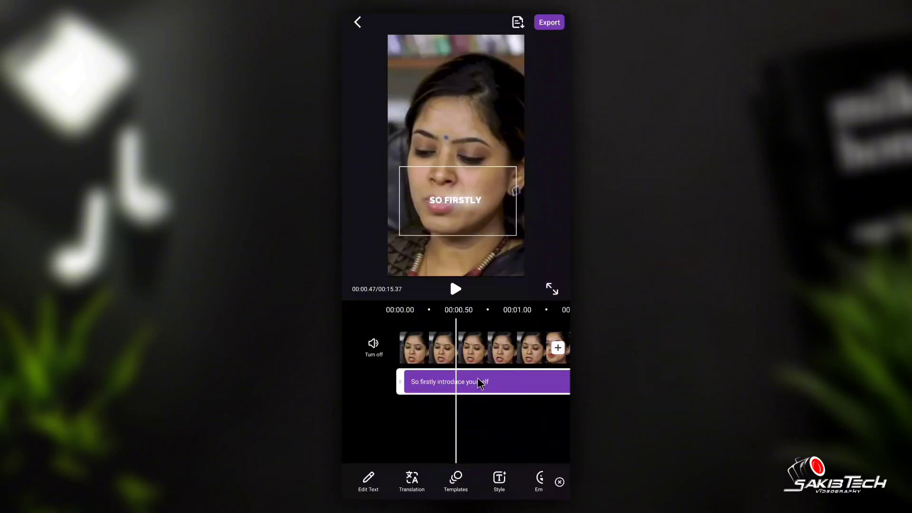
{"action": "left_click", "coordinate": [369, 481]}
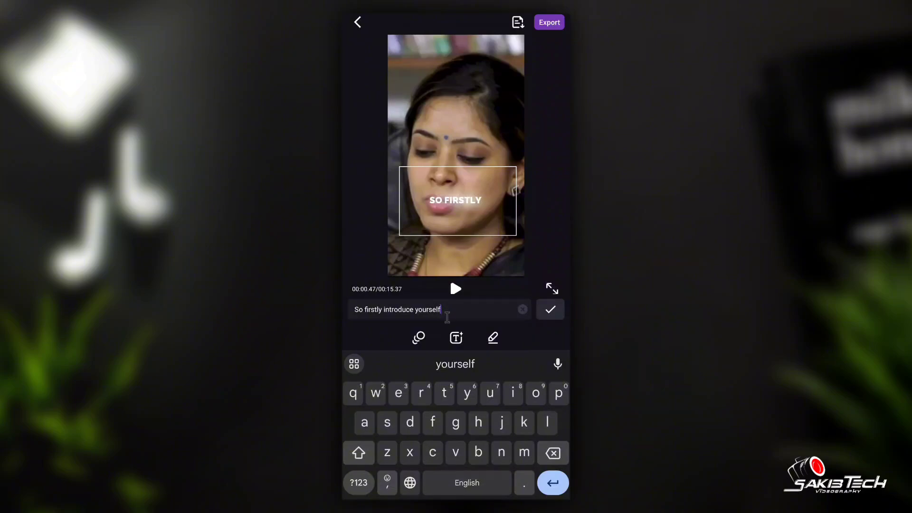
{"action": "left_click", "coordinate": [558, 309]}
{"action": "left_click_drag", "start_coordinate": [533, 417], "coordinate": [457, 425]}
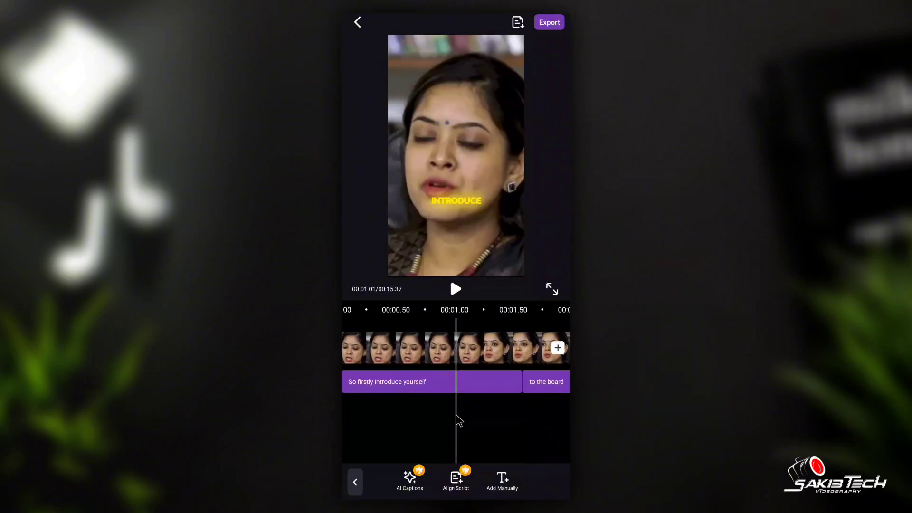
{"action": "left_click", "coordinate": [437, 384]}
{"action": "left_click_drag", "start_coordinate": [463, 204], "coordinate": [464, 255]}
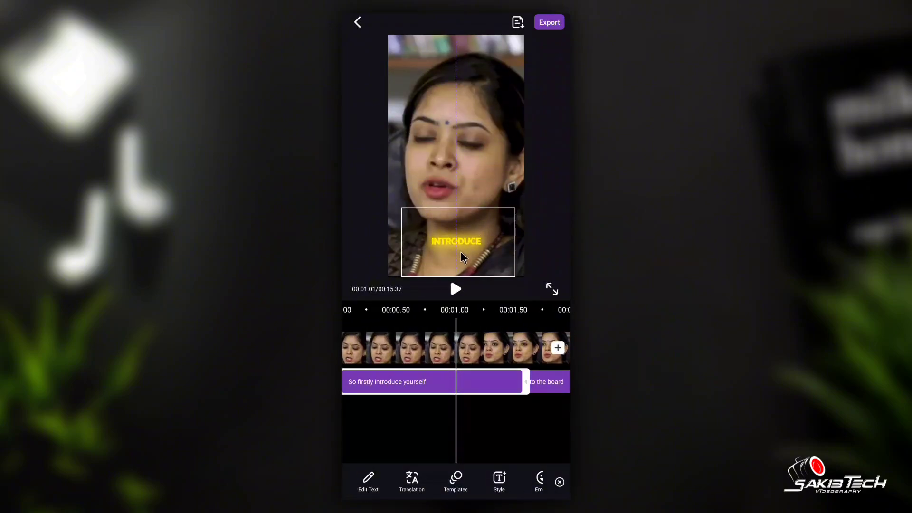
Step: Play back to check caption placement and select the 'to the board' caption
{"action": "left_click_drag", "start_coordinate": [521, 412], "coordinate": [483, 412]}
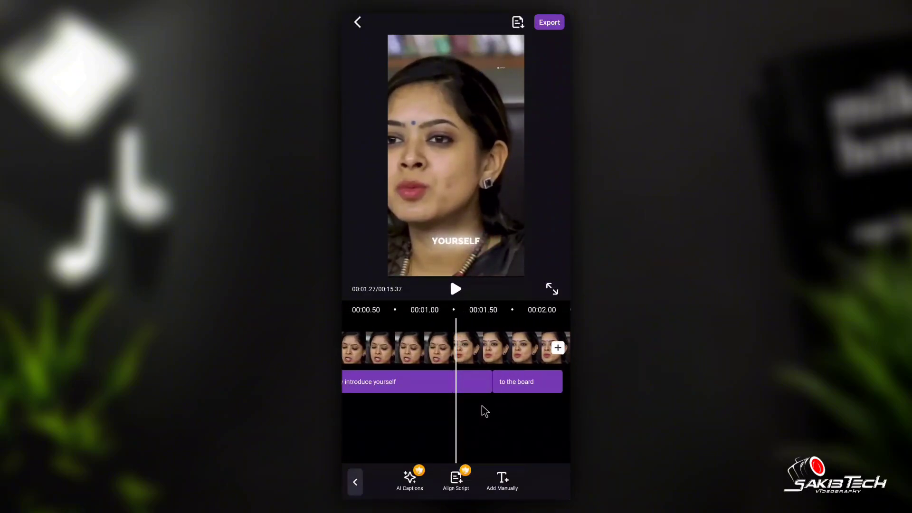
{"action": "left_click", "coordinate": [428, 389]}
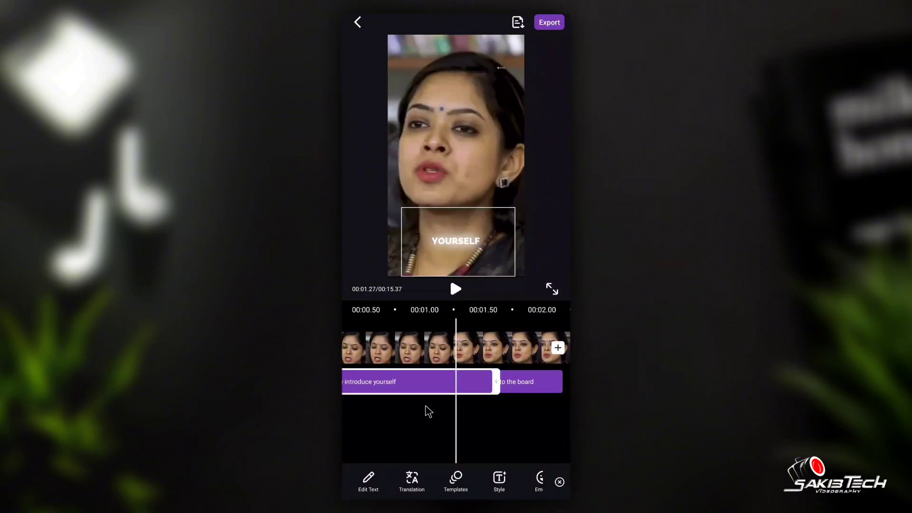
{"action": "left_click_drag", "start_coordinate": [428, 412], "coordinate": [447, 418]}
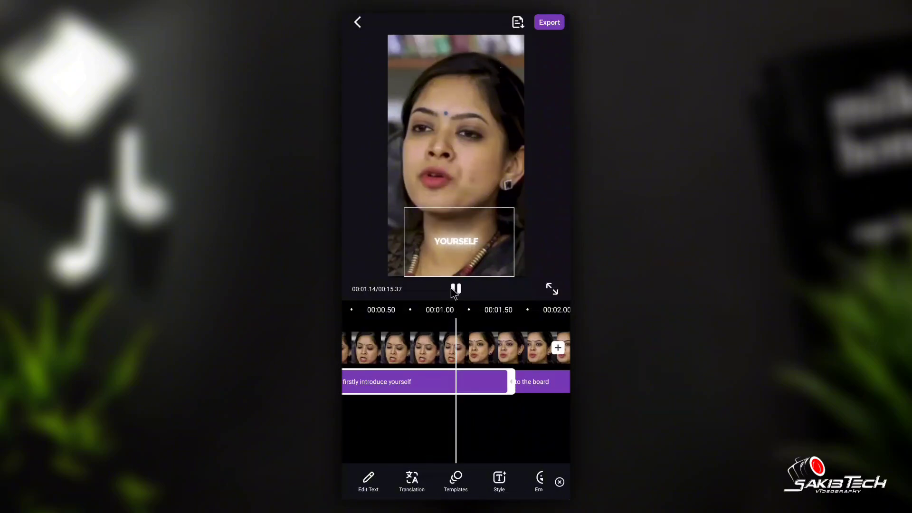
{"action": "left_click", "coordinate": [455, 290]}
{"action": "left_click", "coordinate": [457, 289]}
{"action": "left_click_drag", "start_coordinate": [441, 386], "coordinate": [529, 403]}
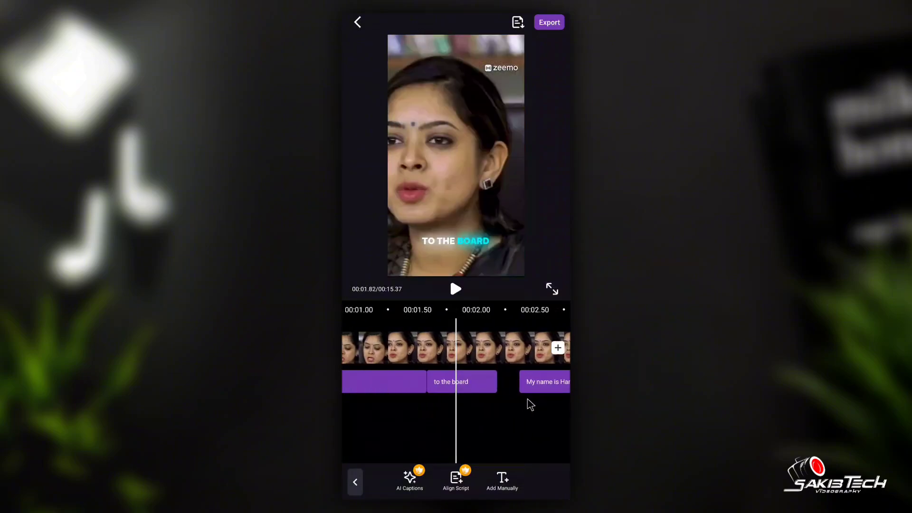
{"action": "left_click", "coordinate": [454, 392]}
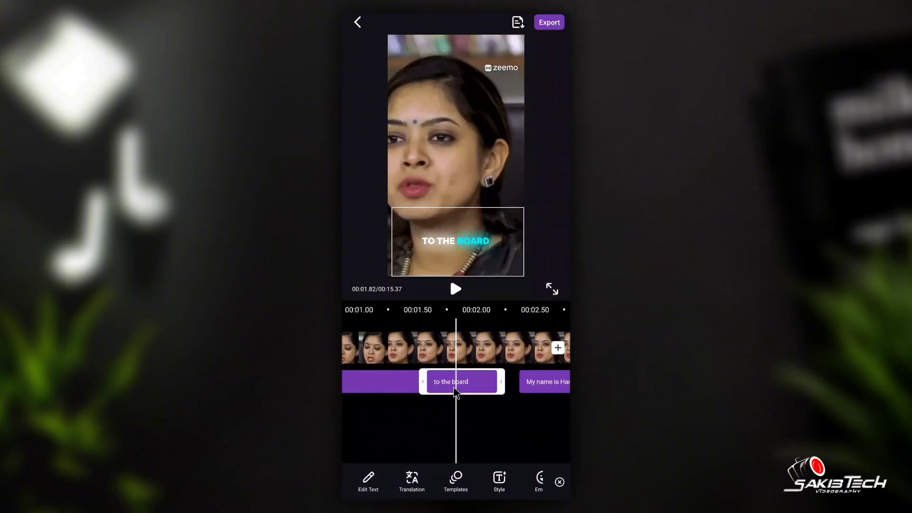
Step: Apply and preview the red-and-white THE BRIGHT NIGHT SKY dynamic effect template
{"action": "left_click", "coordinate": [459, 481]}
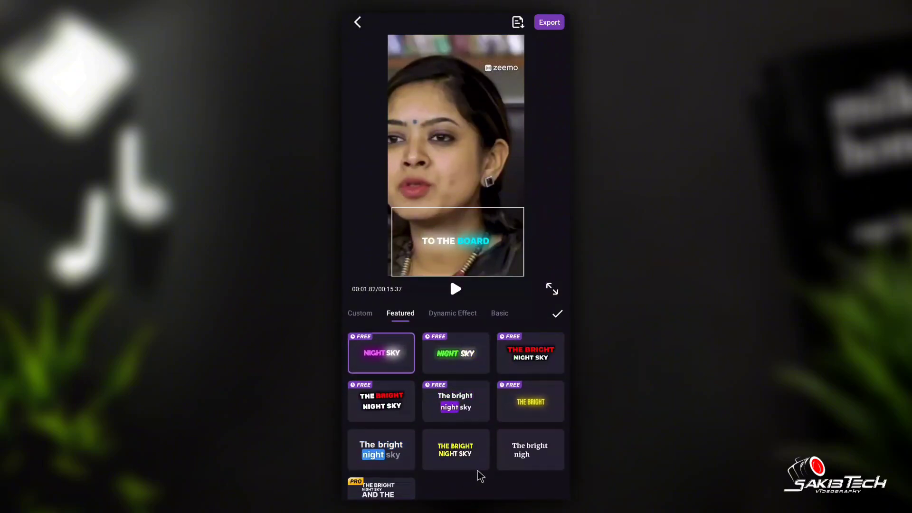
{"action": "left_click", "coordinate": [453, 313]}
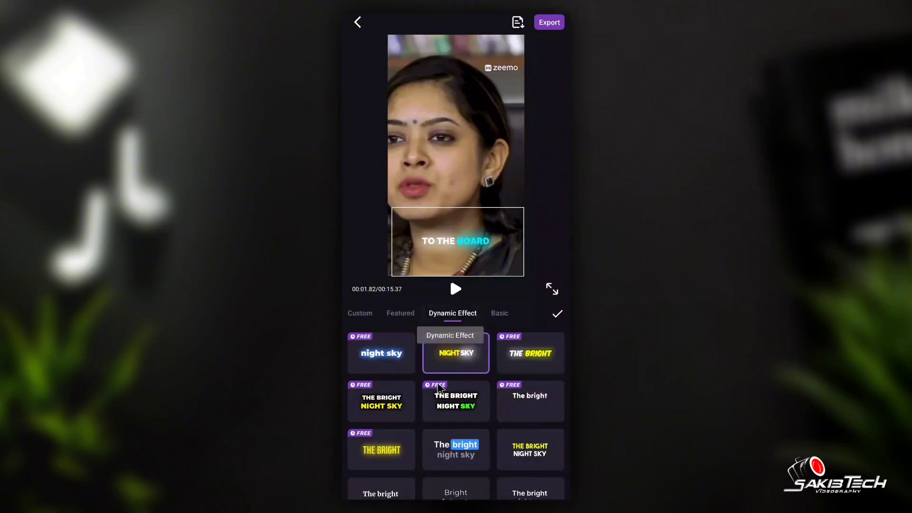
{"action": "scroll", "coordinate": [504, 426], "scroll_direction": "down", "scroll_amount": 2}
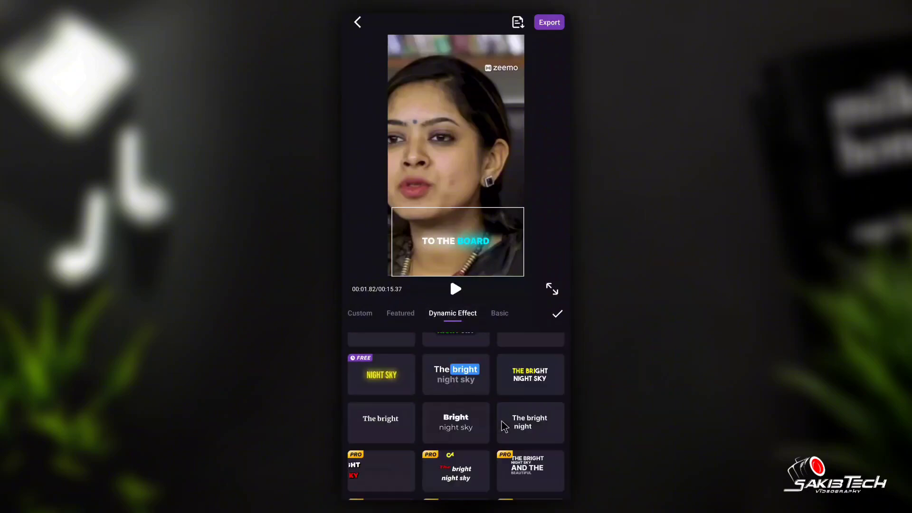
{"action": "scroll", "coordinate": [504, 426], "scroll_direction": "down", "scroll_amount": 1}
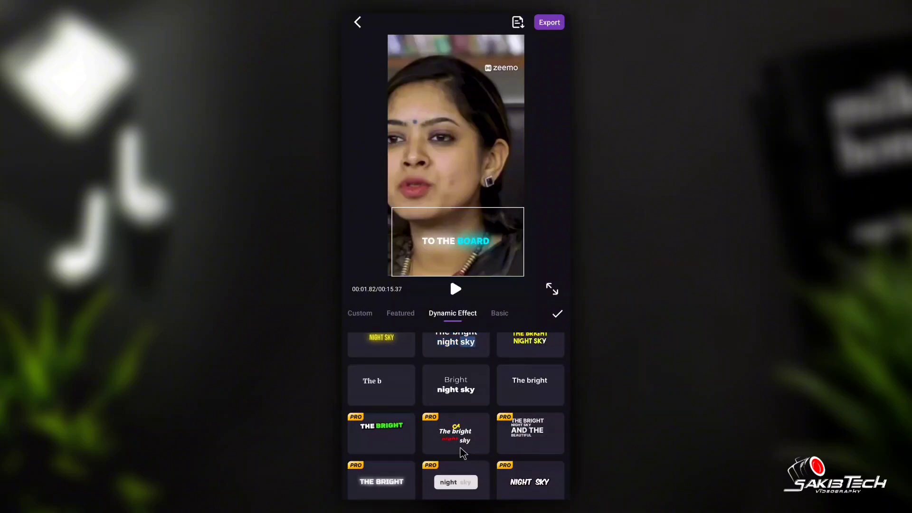
{"action": "scroll", "coordinate": [524, 462], "scroll_direction": "up", "scroll_amount": 1}
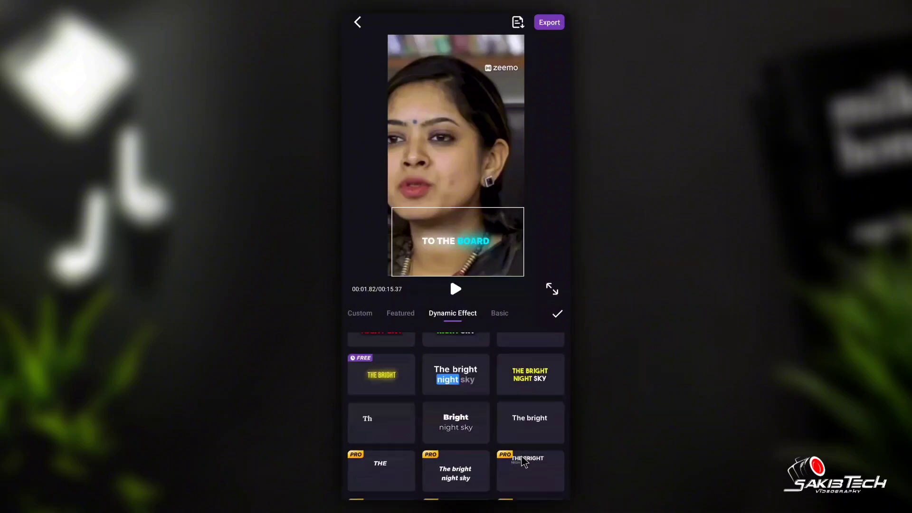
{"action": "scroll", "coordinate": [524, 462], "scroll_direction": "up", "scroll_amount": 1}
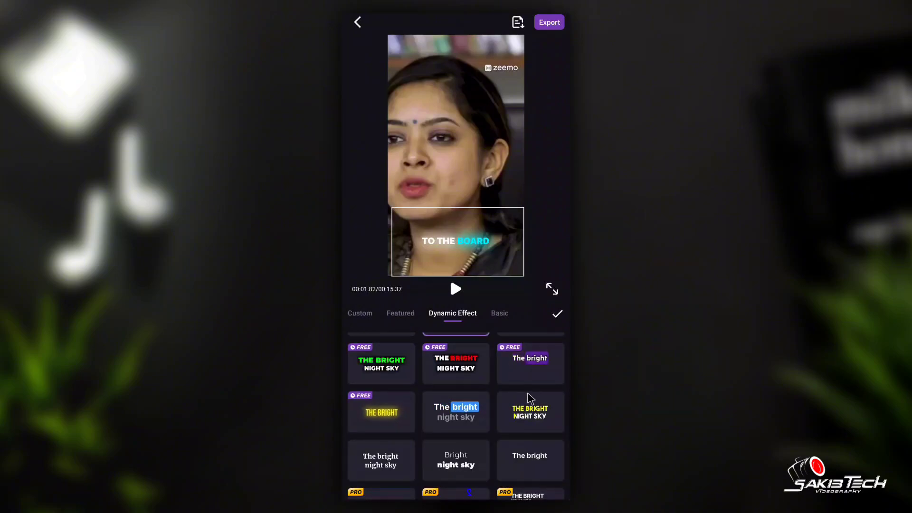
{"action": "scroll", "coordinate": [510, 465], "scroll_direction": "up", "scroll_amount": 1}
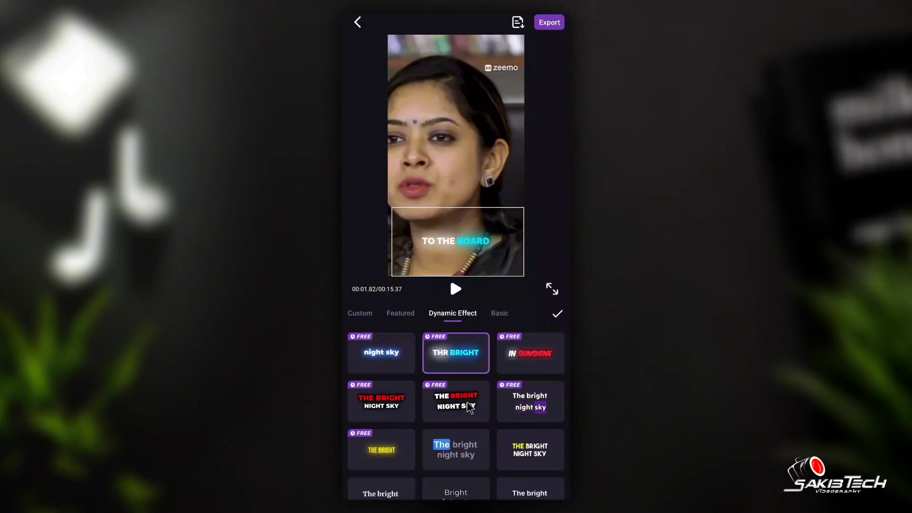
{"action": "left_click", "coordinate": [470, 408]}
{"action": "left_click", "coordinate": [456, 290]}
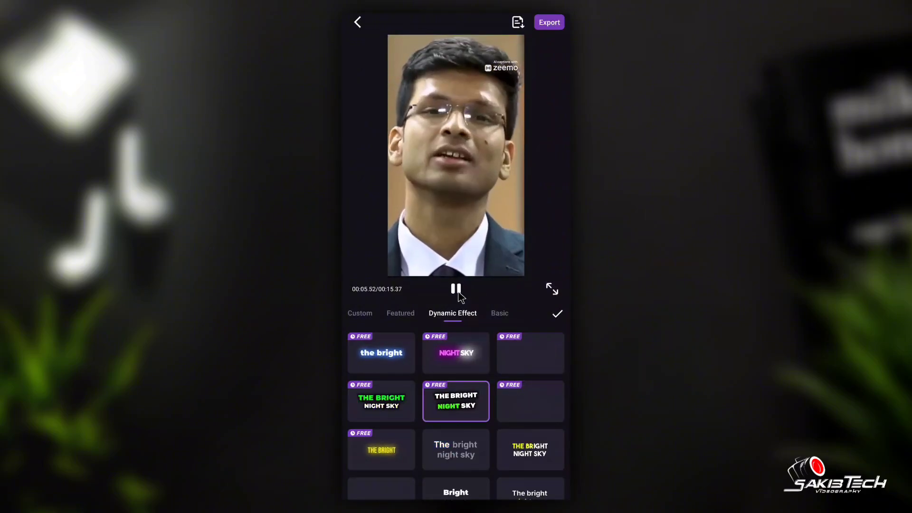
{"action": "left_click", "coordinate": [456, 291]}
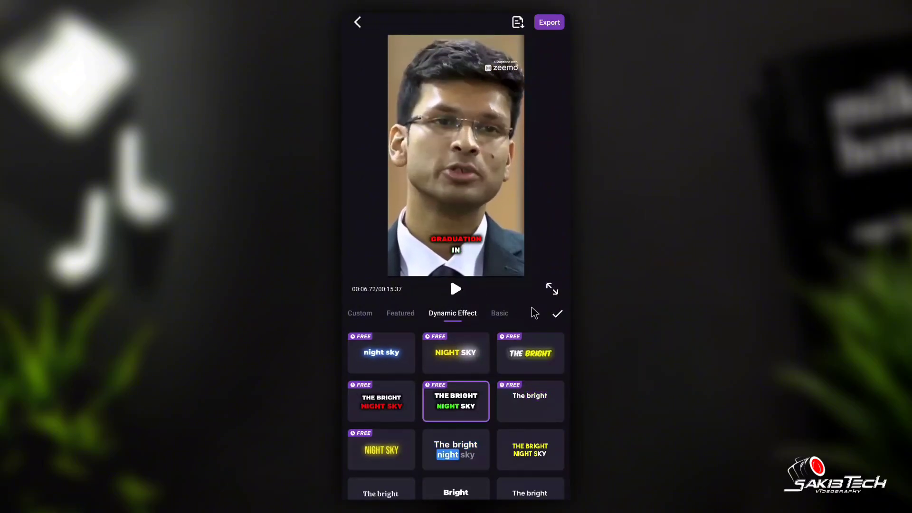
{"action": "left_click", "coordinate": [558, 313]}
Step: Try Tilt Warp and Bangers, then set the caption font to Donjose
{"action": "left_click", "coordinate": [461, 389]}
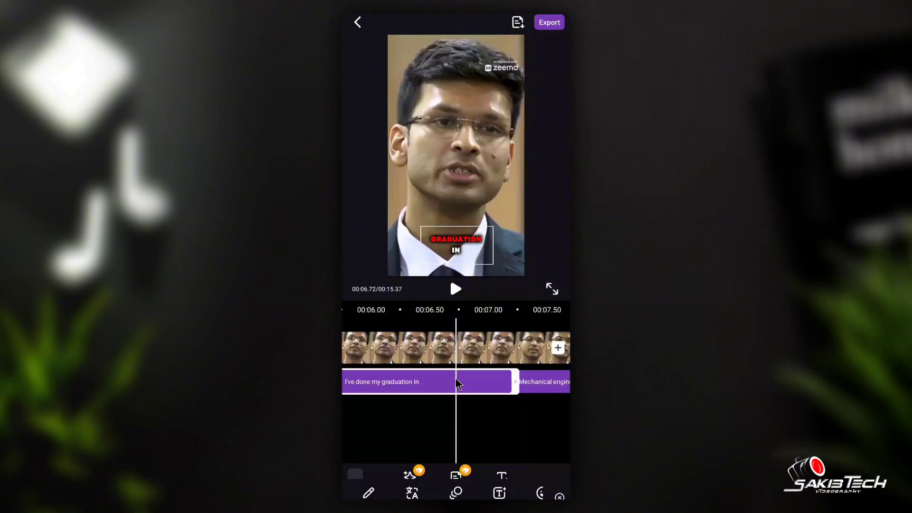
{"action": "left_click_drag", "start_coordinate": [505, 488], "coordinate": [443, 495]}
{"action": "left_click", "coordinate": [438, 480]}
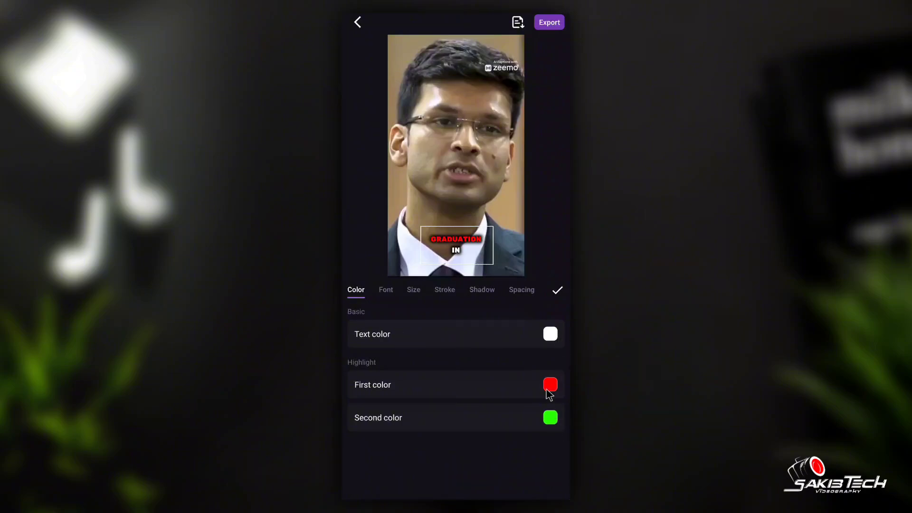
{"action": "left_click", "coordinate": [385, 293]}
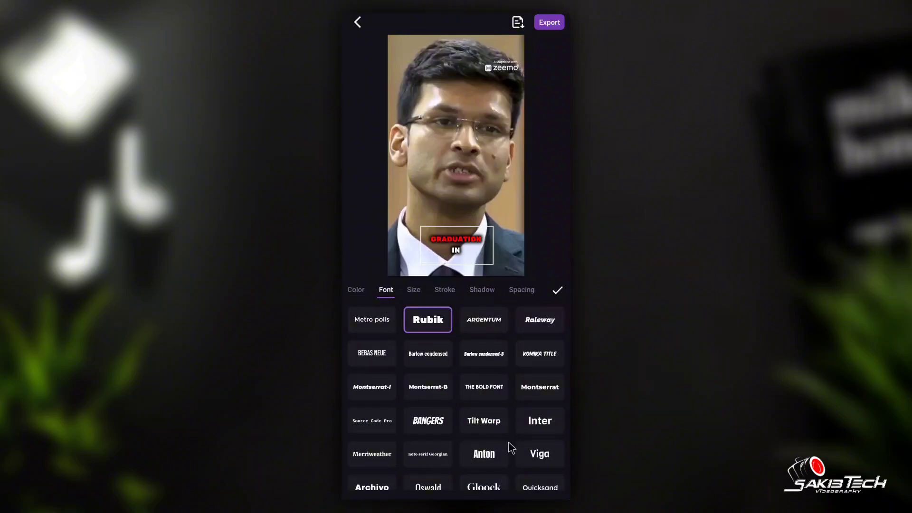
{"action": "left_click", "coordinate": [485, 424]}
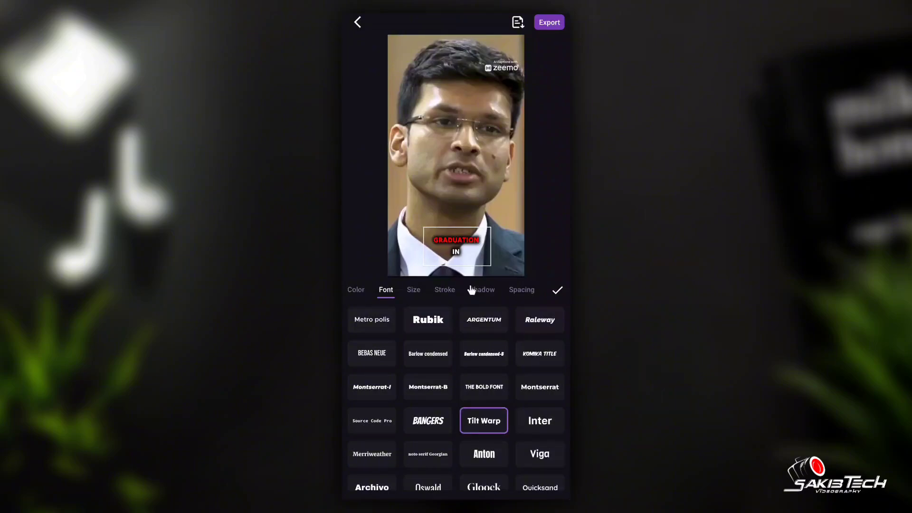
{"action": "left_click", "coordinate": [434, 425]}
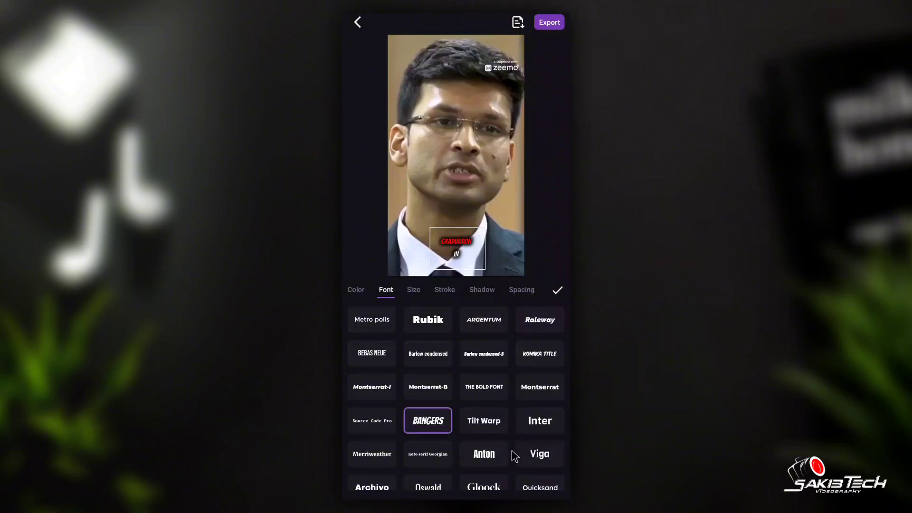
{"action": "scroll", "coordinate": [521, 451], "scroll_direction": "down", "scroll_amount": 2}
{"action": "left_click", "coordinate": [537, 449]}
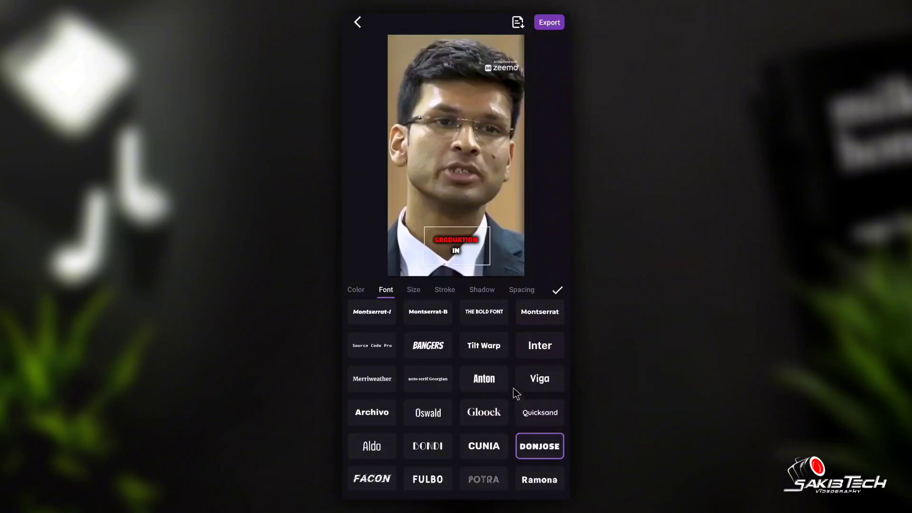
Step: Set caption size to 21 and add a large shadow at 100% opacity
{"action": "left_click", "coordinate": [412, 293]}
{"action": "left_click_drag", "start_coordinate": [387, 324], "coordinate": [424, 329]}
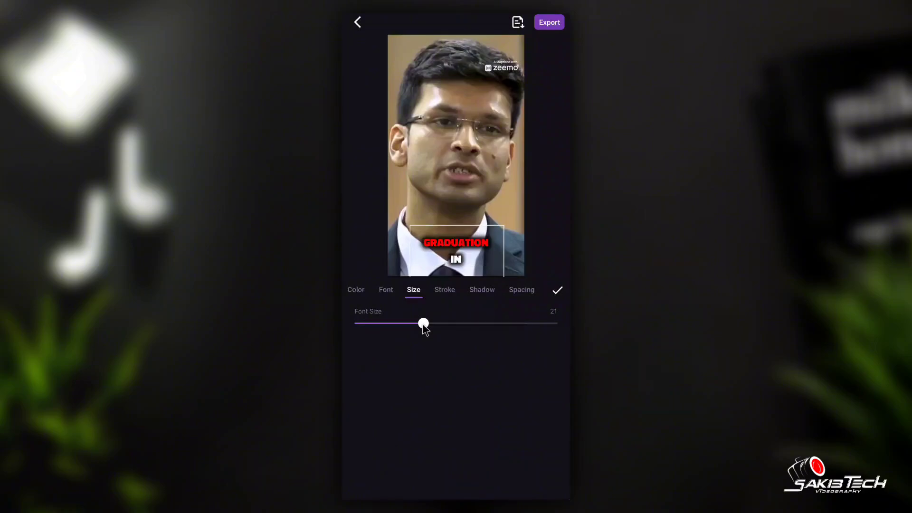
{"action": "left_click", "coordinate": [447, 291]}
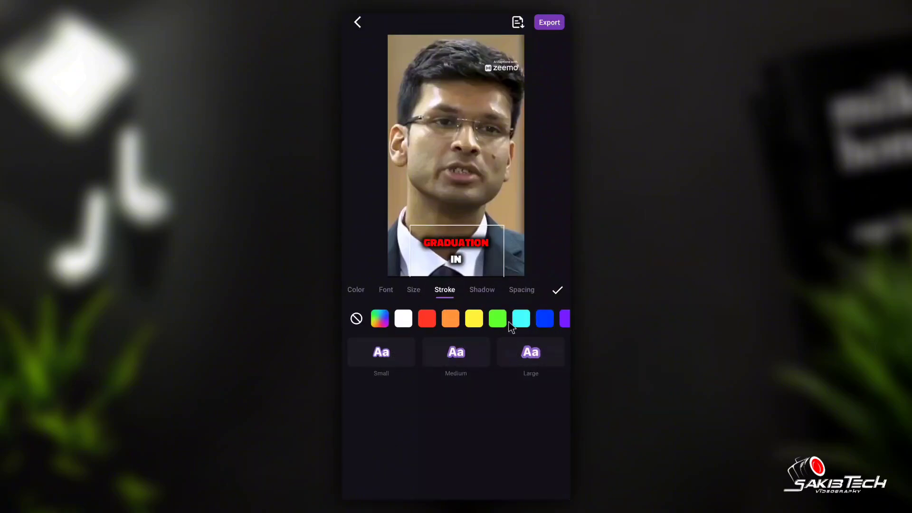
{"action": "left_click", "coordinate": [478, 293]}
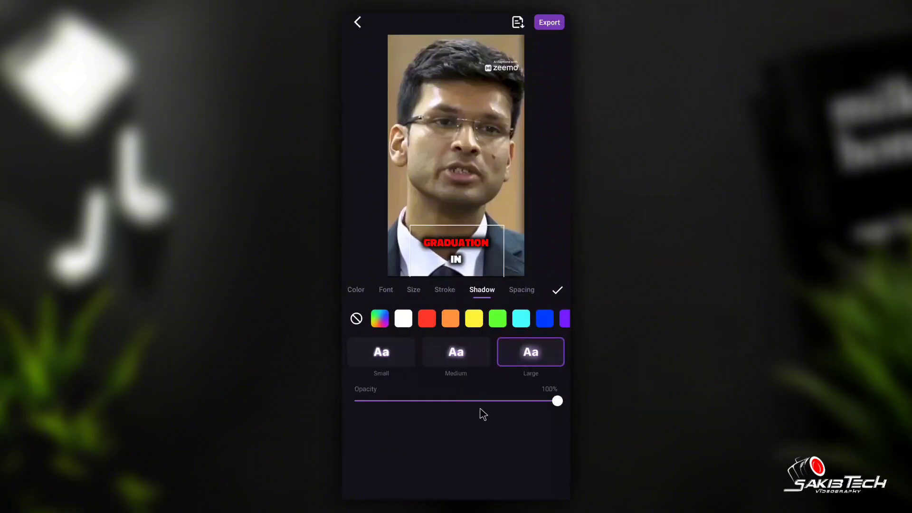
{"action": "left_click", "coordinate": [558, 291]}
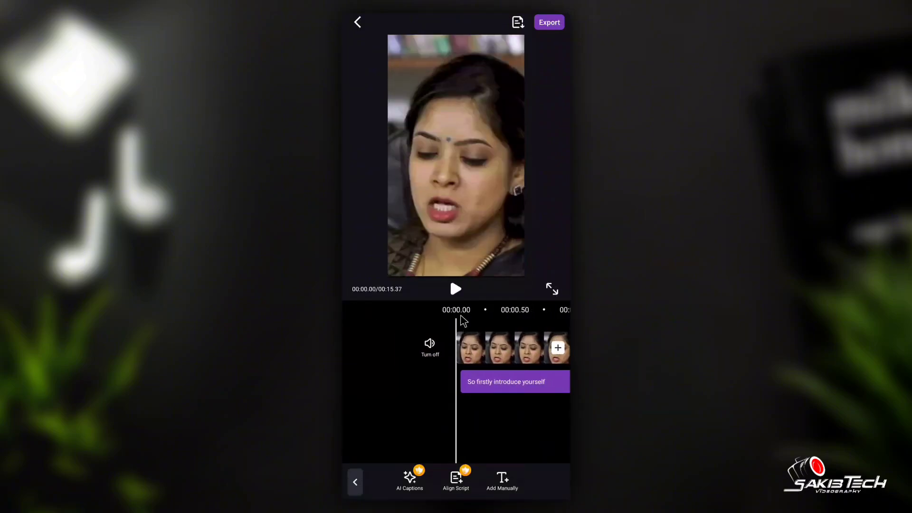
{"action": "left_click", "coordinate": [455, 290]}
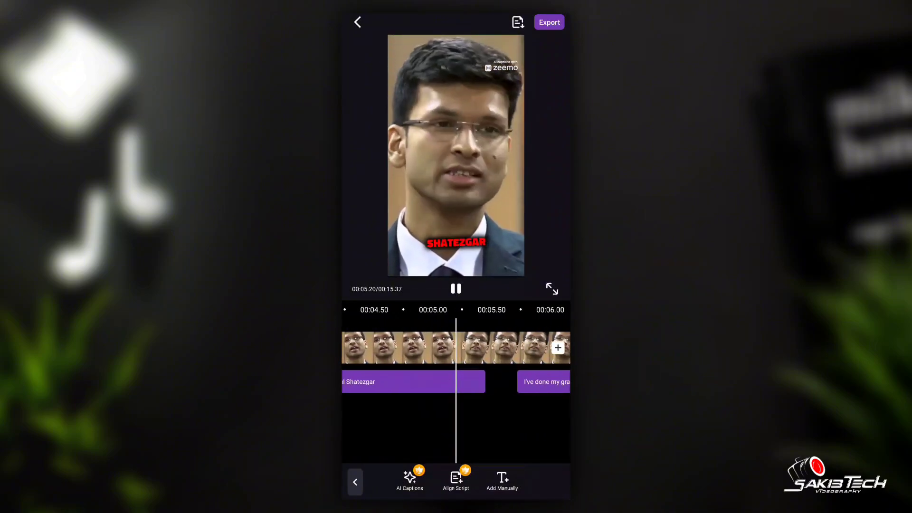
{"action": "left_click", "coordinate": [455, 293]}
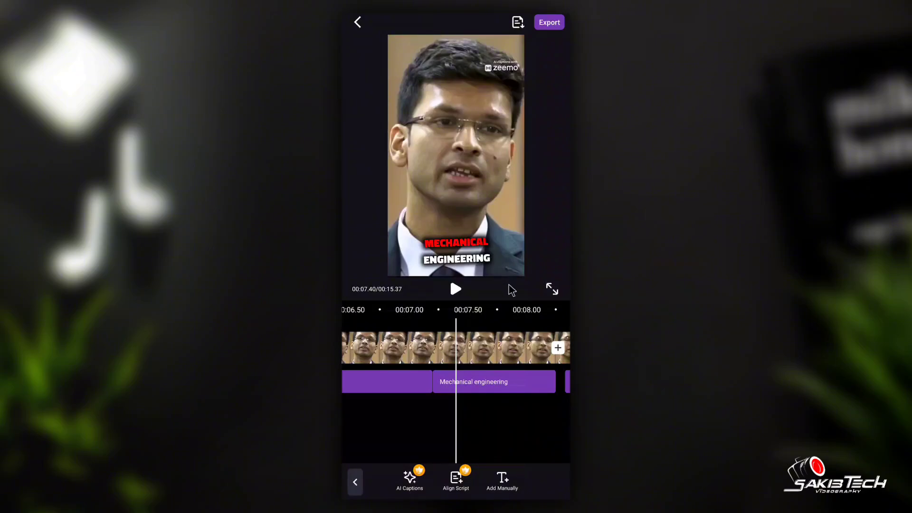
Step: Unlock export with a rewarded ad and export the video in HD 720P
{"action": "left_click", "coordinate": [547, 23]}
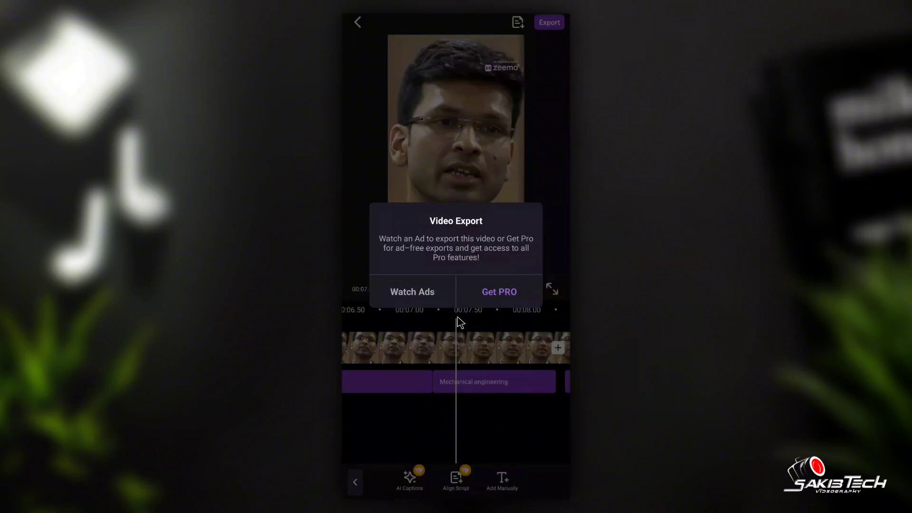
{"action": "left_click", "coordinate": [413, 293]}
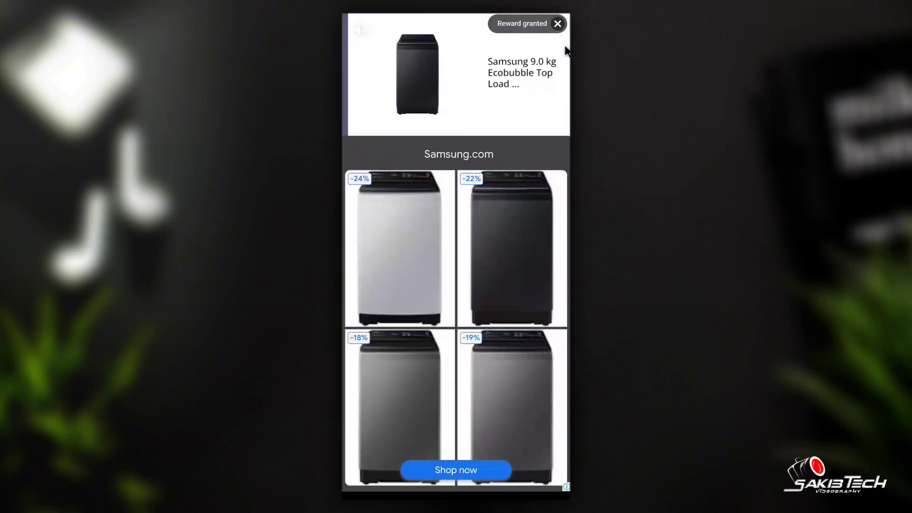
{"action": "left_click", "coordinate": [558, 23]}
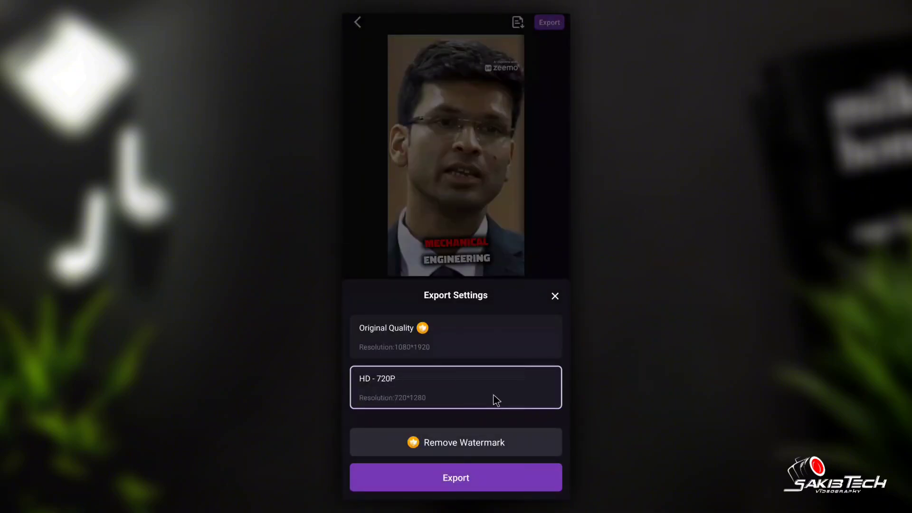
{"action": "left_click", "coordinate": [495, 485]}
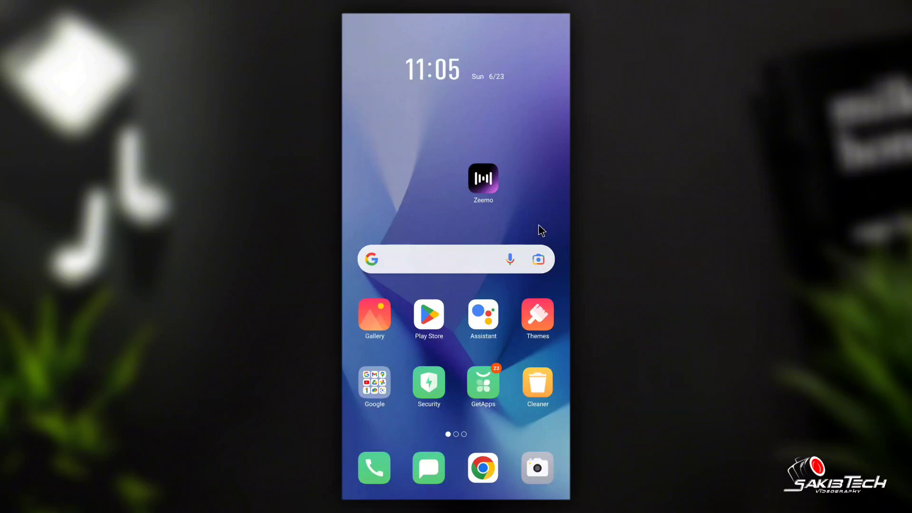
Step: Create an InShot video project from the first 15-second captioned clip
{"action": "scroll", "coordinate": [542, 230], "scroll_direction": "down", "scroll_amount": 1}
{"action": "scroll", "coordinate": [507, 302], "scroll_direction": "down", "scroll_amount": 1}
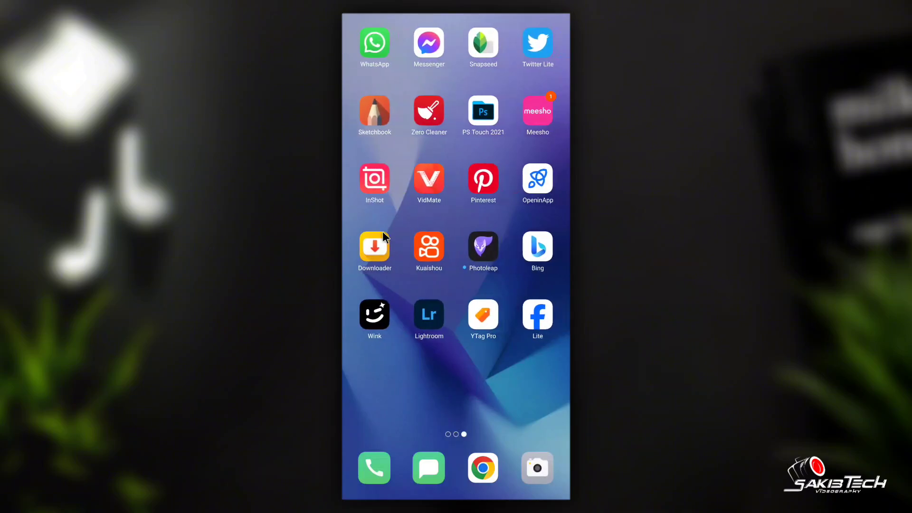
{"action": "left_click", "coordinate": [371, 183]}
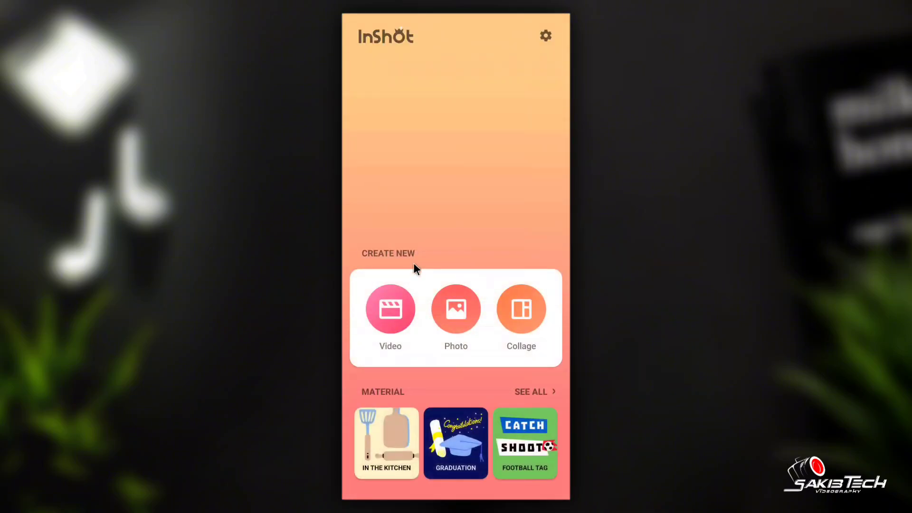
{"action": "left_click", "coordinate": [402, 316]}
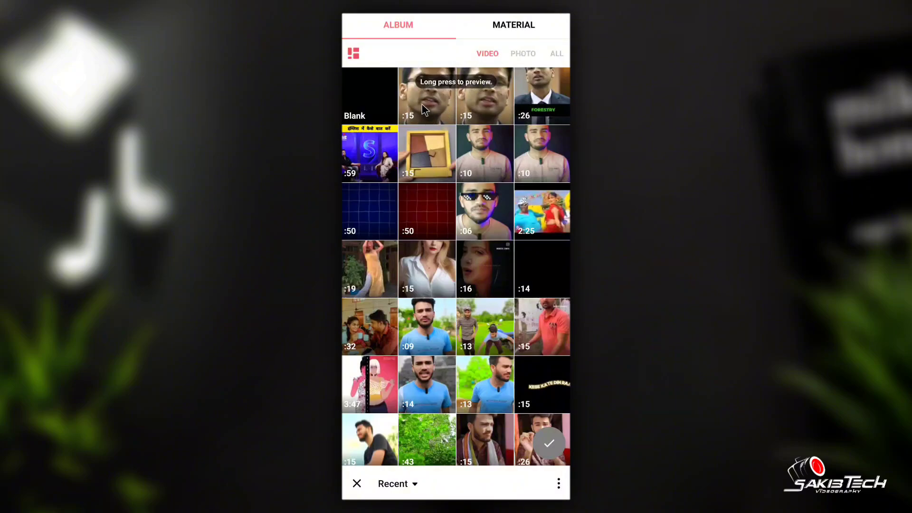
{"action": "left_click", "coordinate": [425, 109]}
{"action": "left_click", "coordinate": [549, 444]}
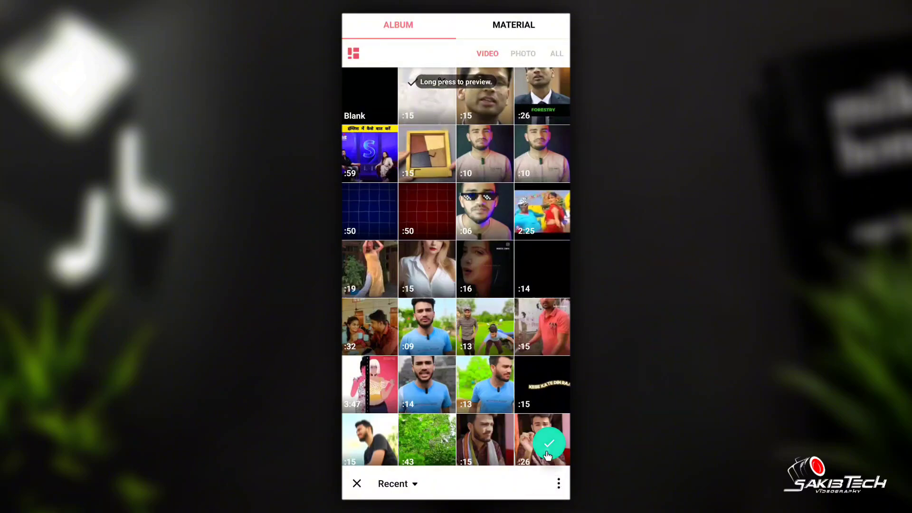
{"action": "left_click_drag", "start_coordinate": [531, 488], "coordinate": [438, 487]}
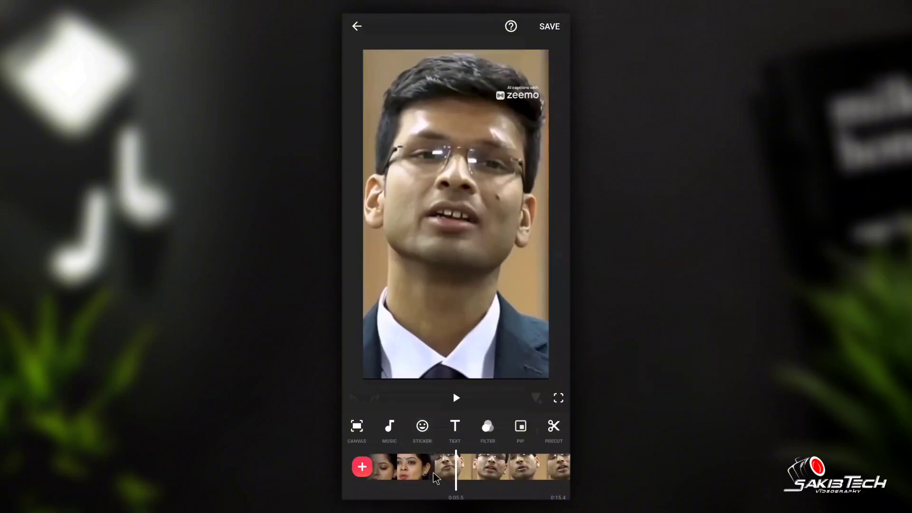
{"action": "left_click_drag", "start_coordinate": [437, 479], "coordinate": [527, 475]}
{"action": "left_click", "coordinate": [522, 446]}
Step: Overlay the second 15-second clip as a PIP layer and stretch it to fill the frame
{"action": "left_click", "coordinate": [523, 445]}
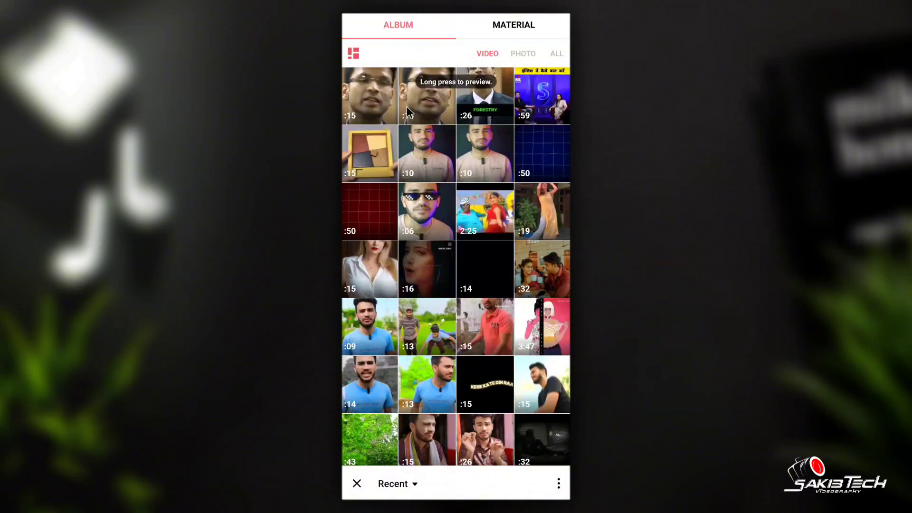
{"action": "left_click", "coordinate": [421, 103]}
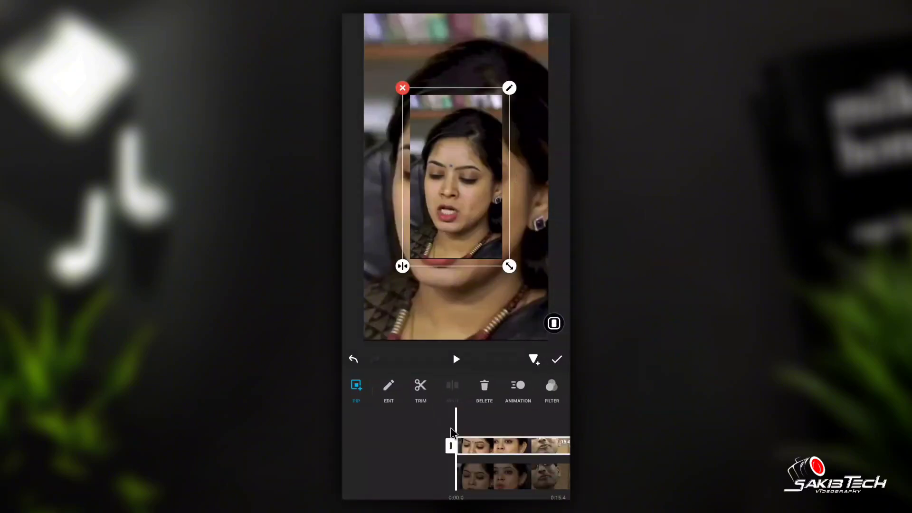
{"action": "mouse_move", "coordinate": [531, 429]}
{"action": "left_mouse_down"}
{"action": "mouse_move", "coordinate": [445, 430]}
{"action": "mouse_move", "coordinate": [531, 430]}
{"action": "left_mouse_up"}
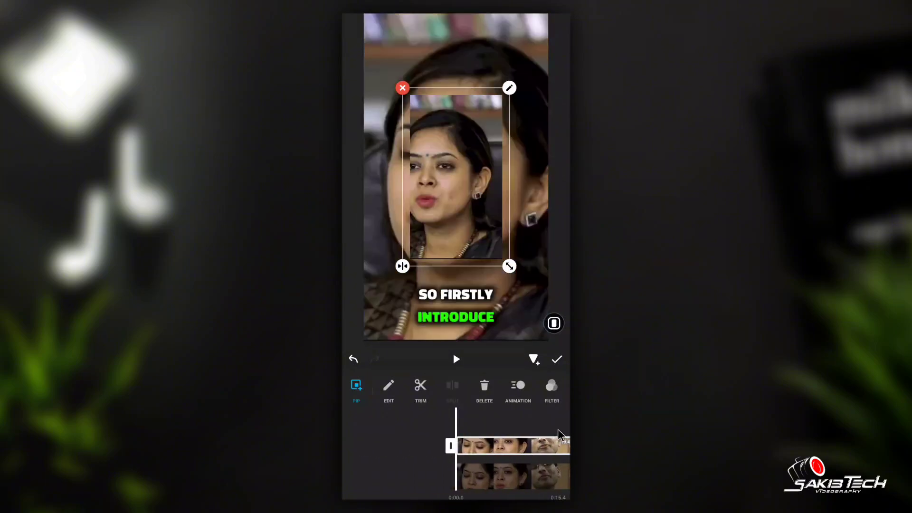
{"action": "left_click", "coordinate": [554, 323]}
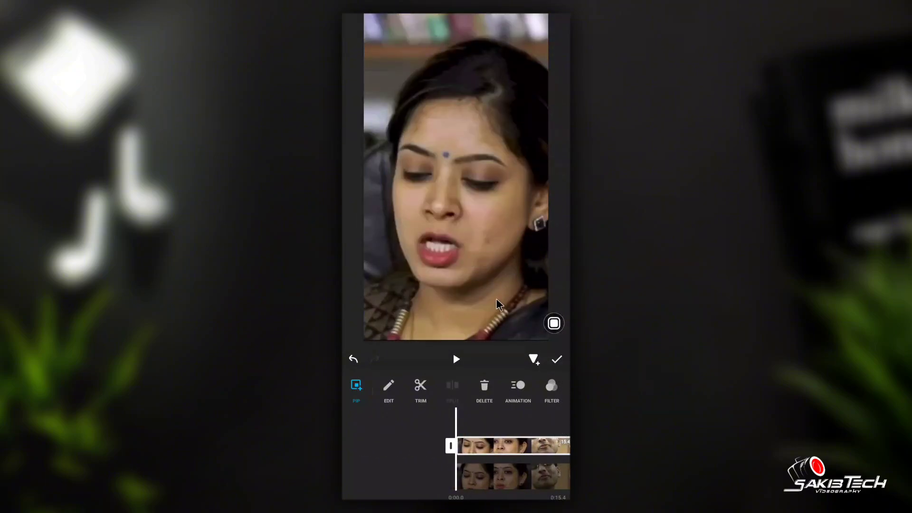
{"action": "left_click_drag", "start_coordinate": [551, 389], "coordinate": [430, 389]}
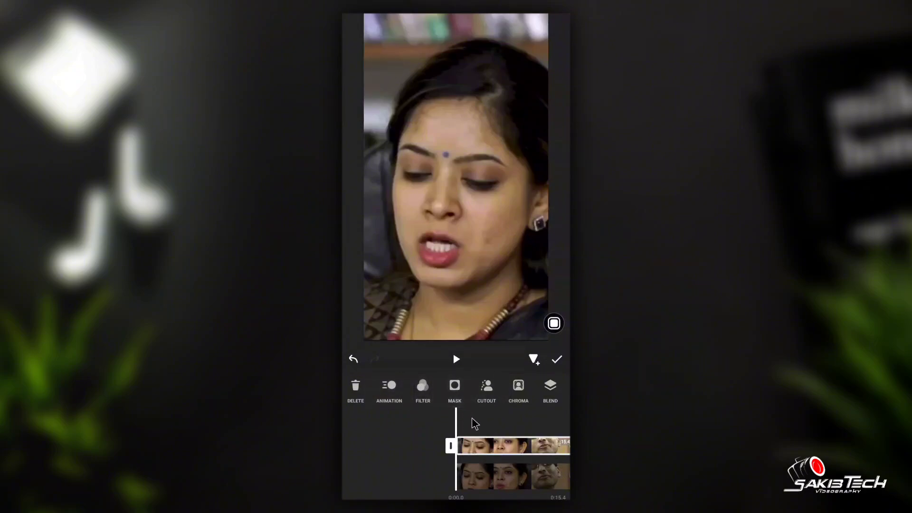
Step: Apply a Line mask to the overlay raised to eyebrow level, then play back to check the captions show
{"action": "left_click", "coordinate": [456, 387]}
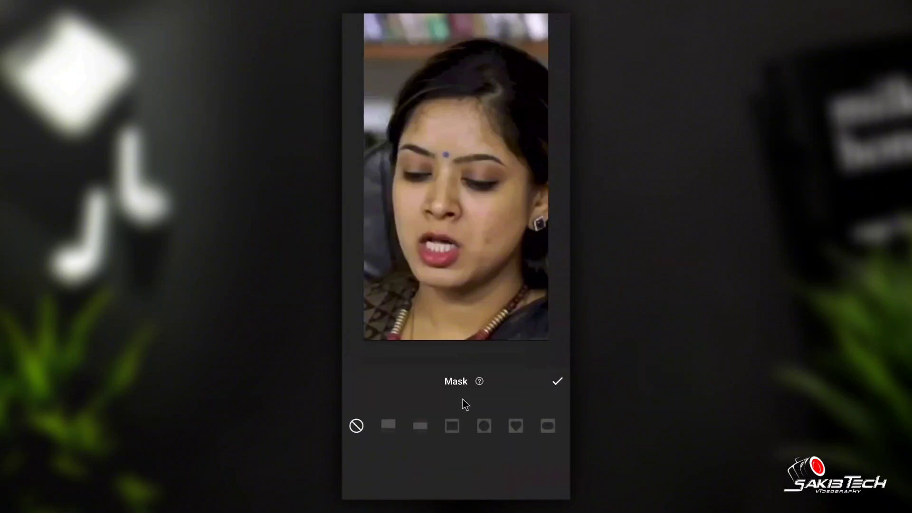
{"action": "left_click", "coordinate": [390, 426]}
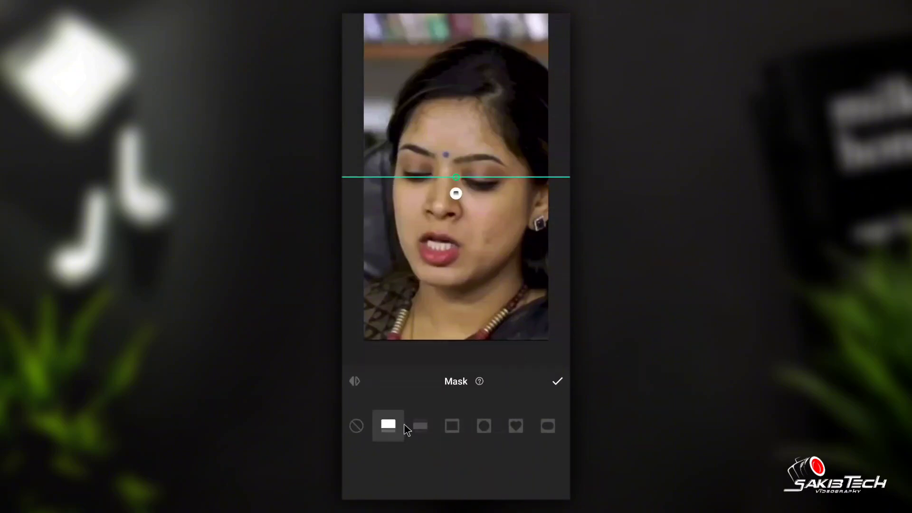
{"action": "mouse_move", "coordinate": [473, 178]}
{"action": "left_mouse_down"}
{"action": "mouse_move", "coordinate": [473, 157]}
{"action": "mouse_move", "coordinate": [474, 164]}
{"action": "left_mouse_up"}
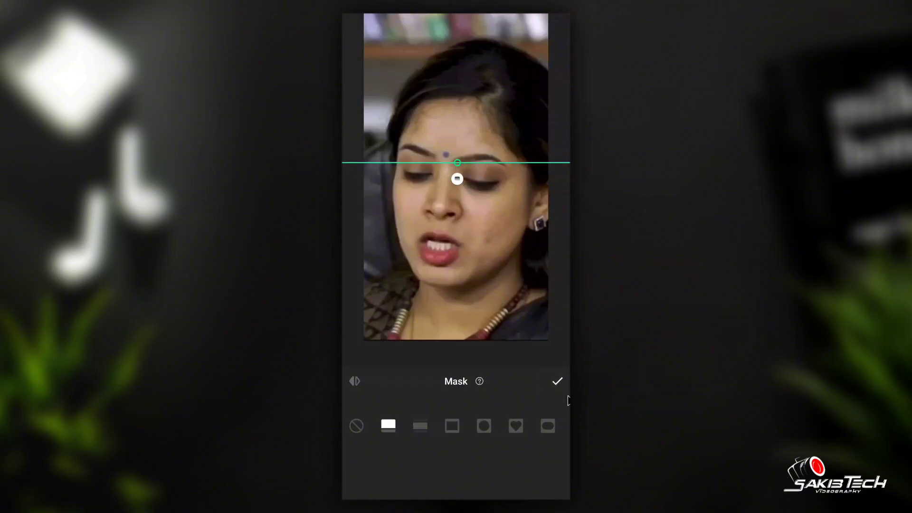
{"action": "left_click", "coordinate": [557, 382]}
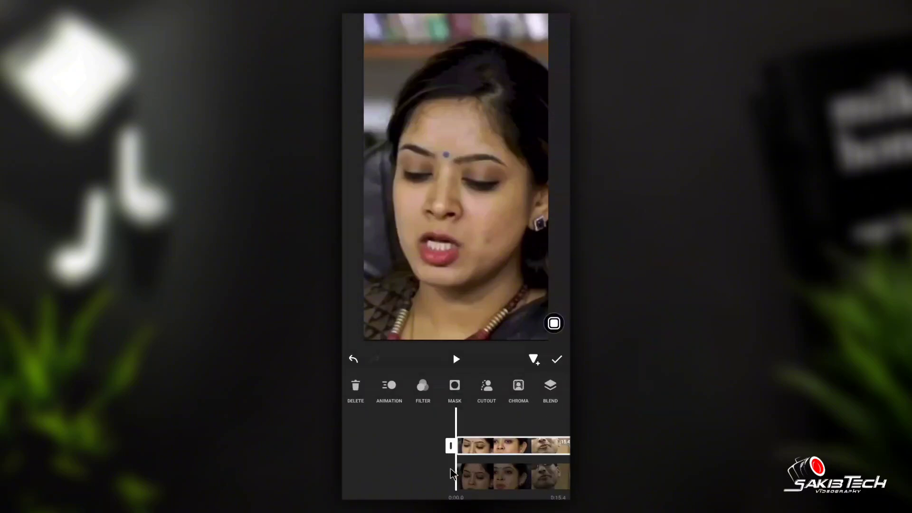
{"action": "left_click", "coordinate": [439, 459]}
{"action": "left_click", "coordinate": [454, 358]}
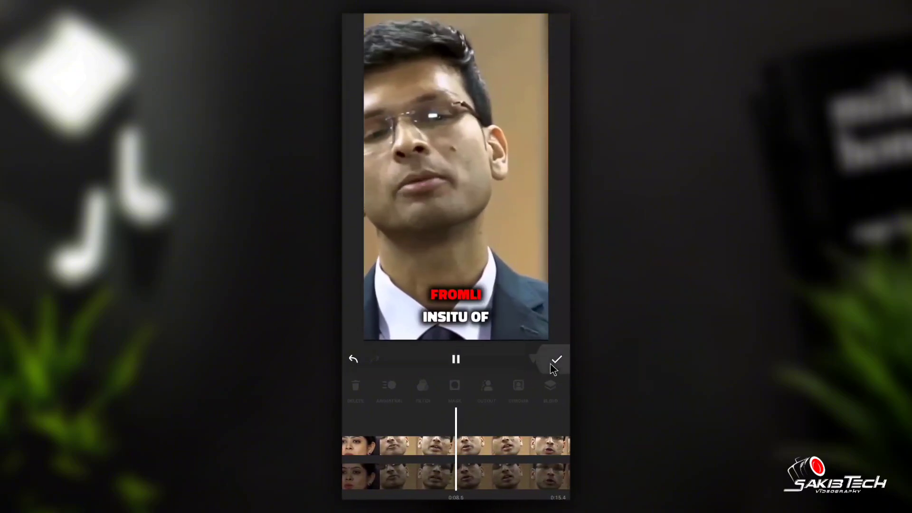
{"action": "left_click", "coordinate": [556, 360]}
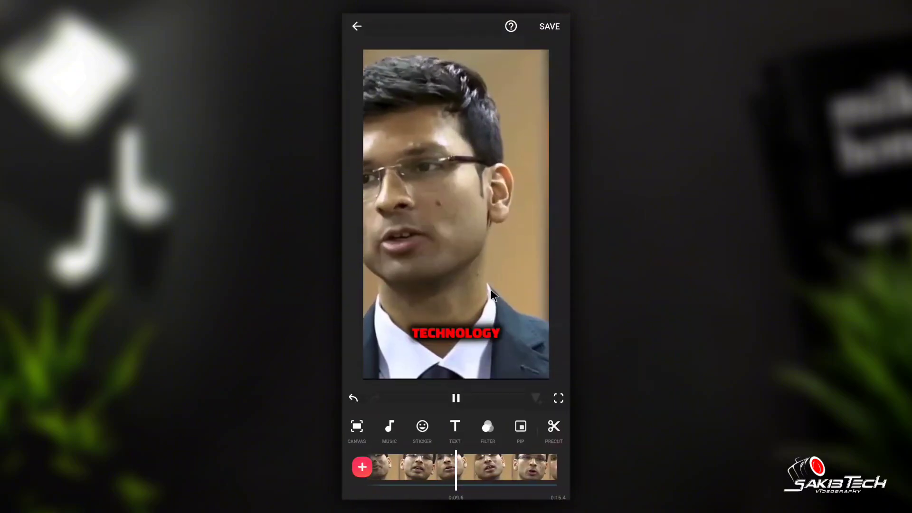
Step: Save the video as a 1080p MP4, choosing 60fps in the resolution options
{"action": "left_click", "coordinate": [552, 28]}
{"action": "left_click", "coordinate": [538, 97]}
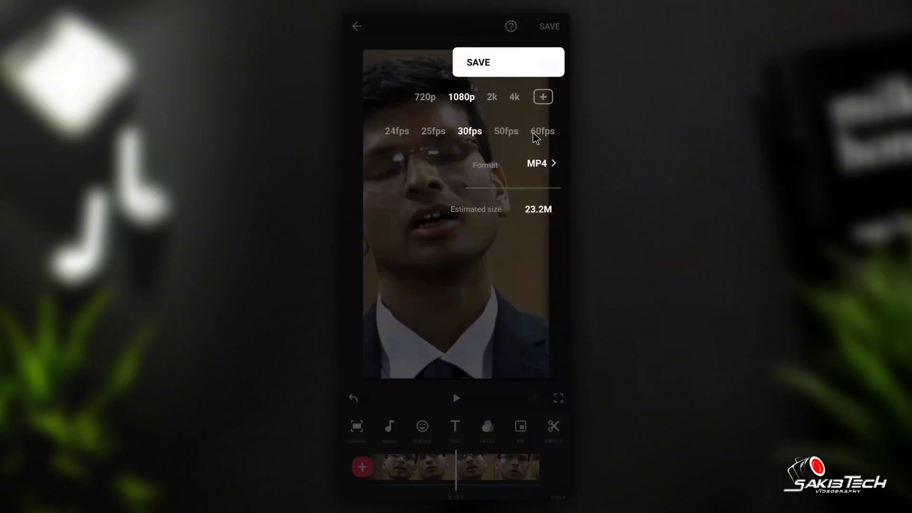
{"action": "left_click", "coordinate": [537, 136]}
{"action": "left_click", "coordinate": [494, 67]}
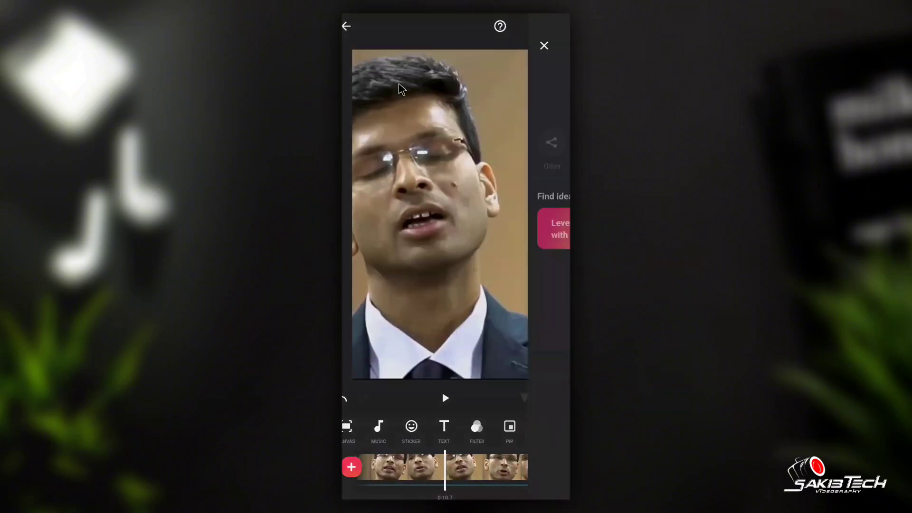